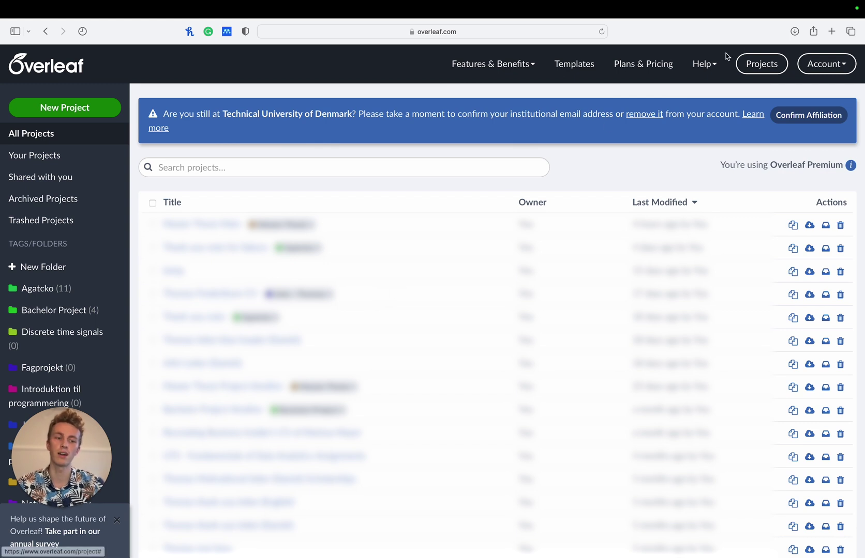
# - Link Mendeley Integration under Reference Managers in Overleaf's Account Settings and confirm
pyautogui.click(825, 64)
pyautogui.click(803, 119)
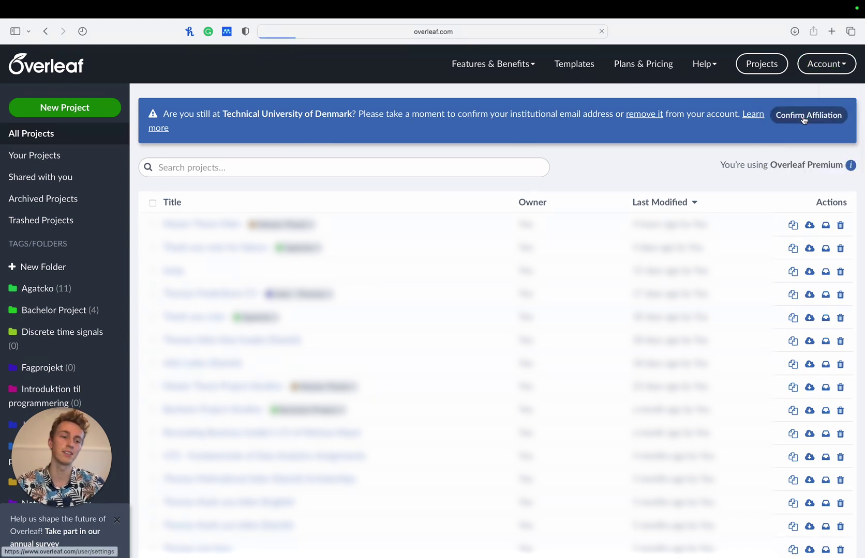
pyautogui.scroll(-5, 467, 226)
pyautogui.scroll(-9, 467, 226)
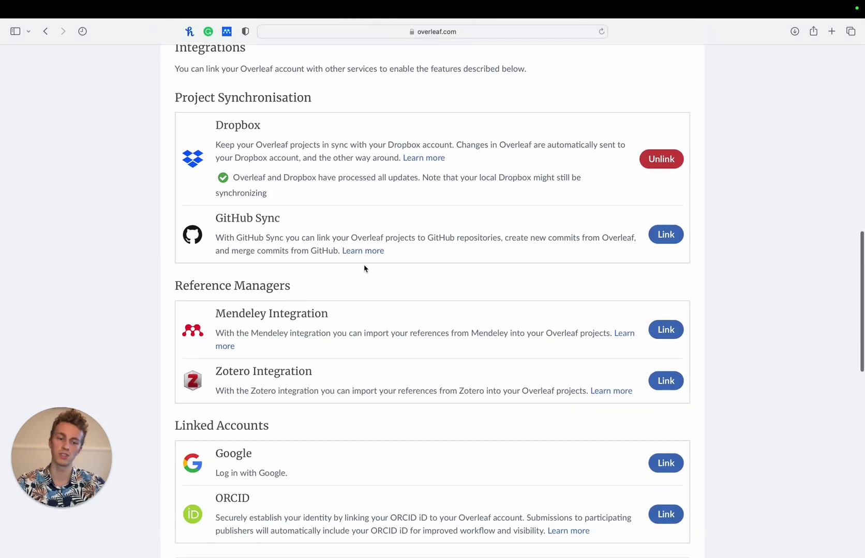
pyautogui.click(667, 334)
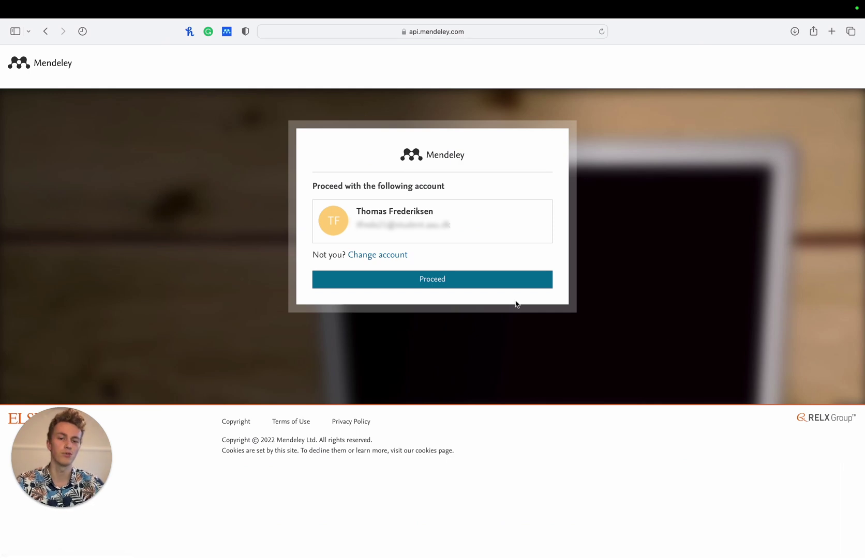
pyautogui.click(480, 281)
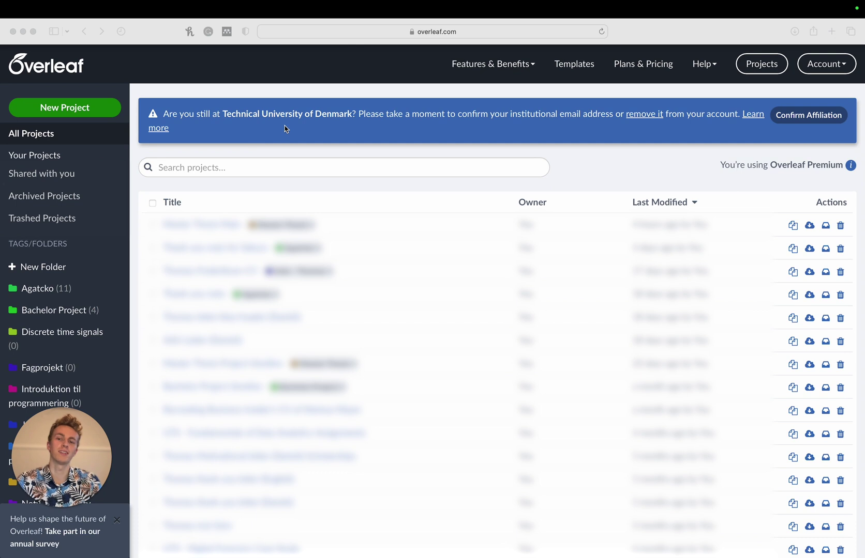
# - Create a new blank project named 'Test'
pyautogui.click(76, 109)
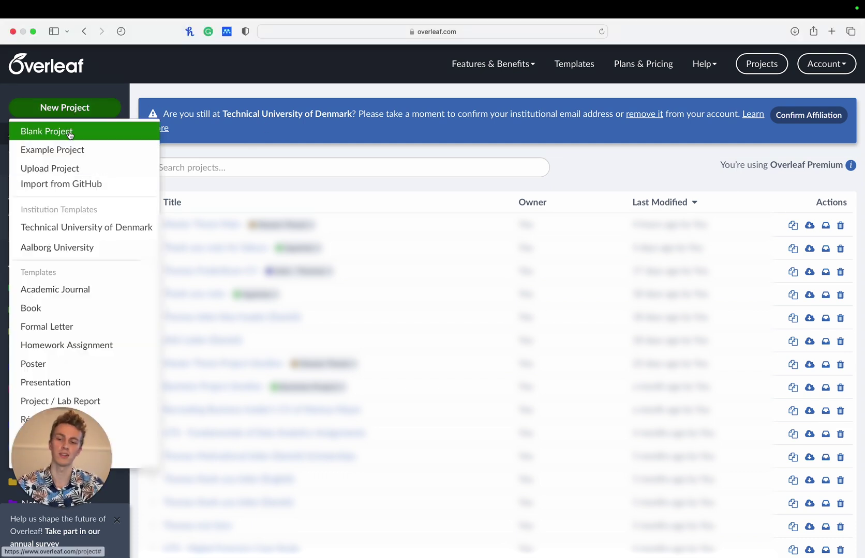
pyautogui.click(69, 132)
pyautogui.write('Test')
pyautogui.press('Return')
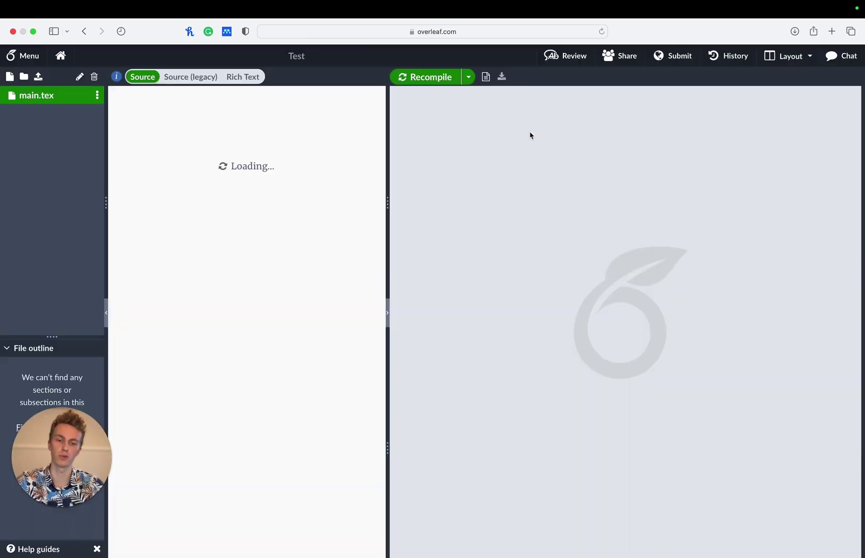
# - Add \usepackage{biblatex} to the preamble
pyautogui.click(237, 114)
pyautogui.write('\\use')
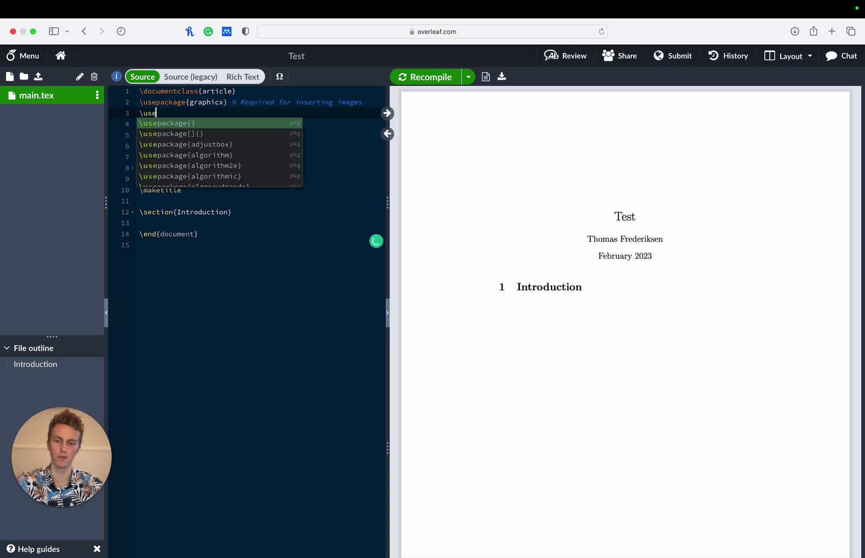
pyautogui.press('Return')
pyautogui.write('bib')
pyautogui.press('Return')
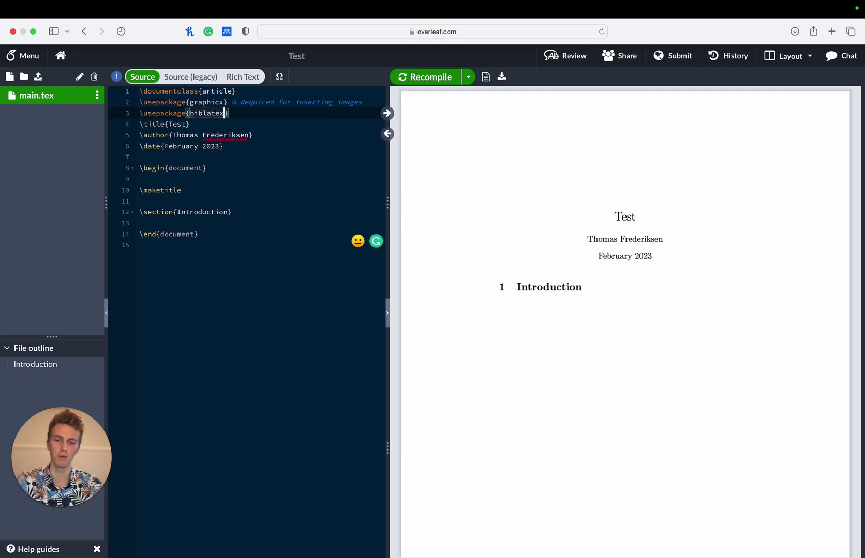
# - Write 'This is a test \ref{TestReference}' under Introduction, add \printbibliography, and recompile
pyautogui.press('Down')
pyautogui.press('Down')
pyautogui.press('Down')
pyautogui.press('Down')
pyautogui.press('Down')
pyautogui.press('Down')
pyautogui.press('Down')
pyautogui.press('Down')
pyautogui.press('Down')
pyautogui.press('Down')
pyautogui.press('Down')
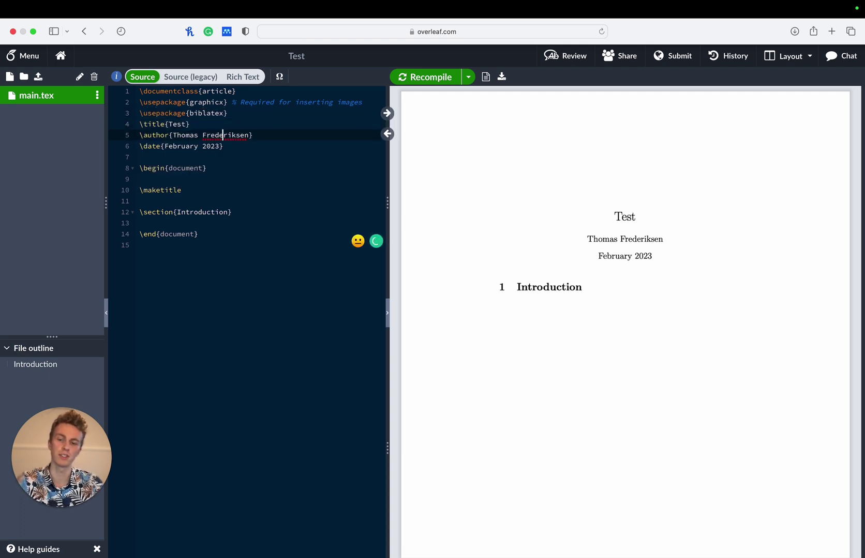
pyautogui.press('Up')
pyautogui.press('Return')
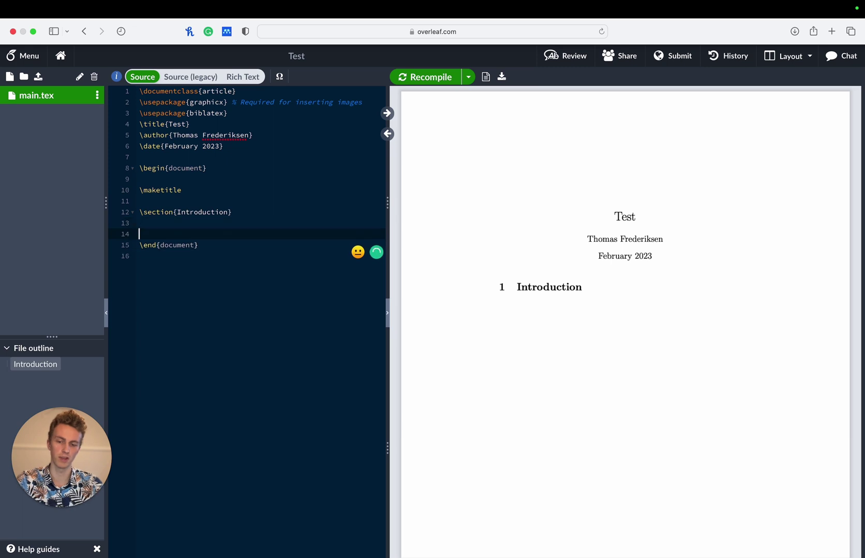
pyautogui.press('Up')
pyautogui.write('This is a test \r')
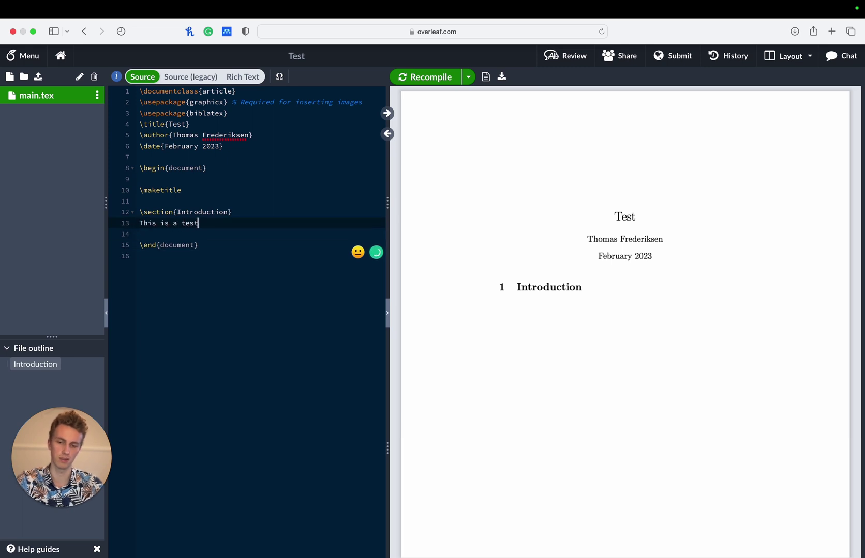
pyautogui.write('ef')
pyautogui.press('Return')
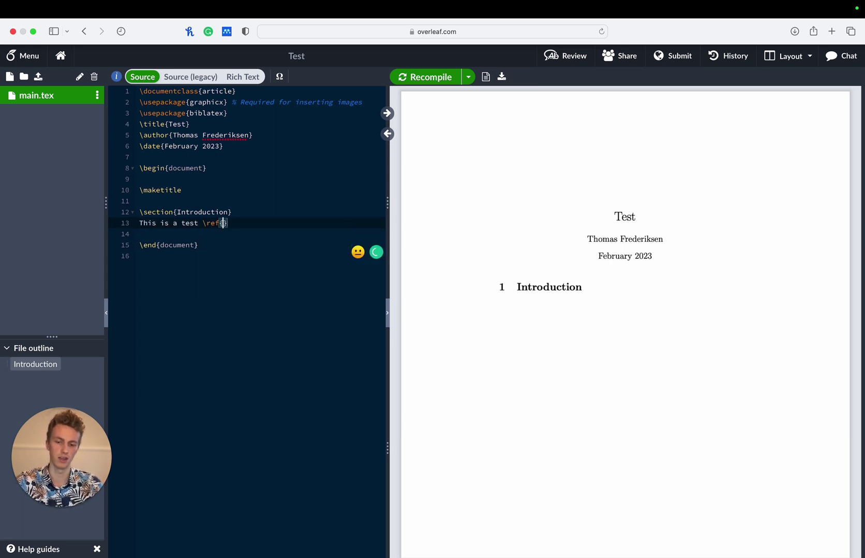
pyautogui.write('TestReference')
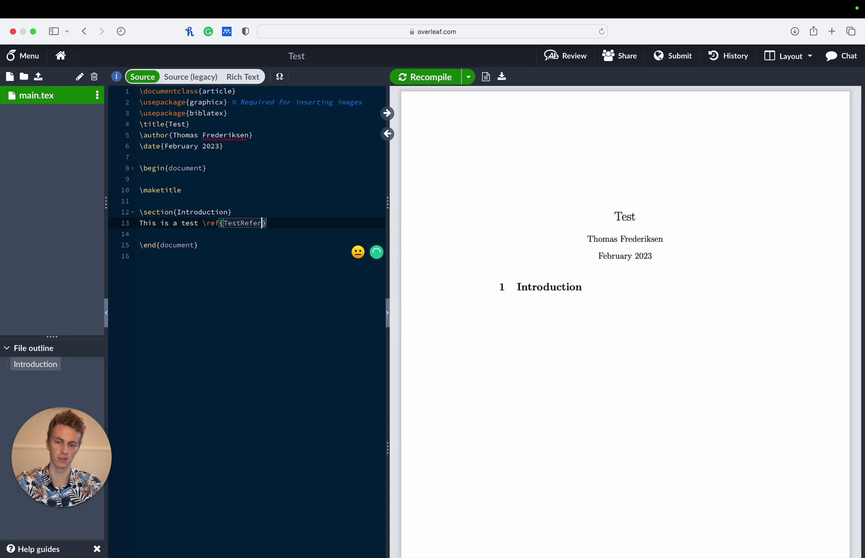
pyautogui.press('Right')
pyautogui.press('Return')
pyautogui.press('Return')
pyautogui.write('\\printbibliography')
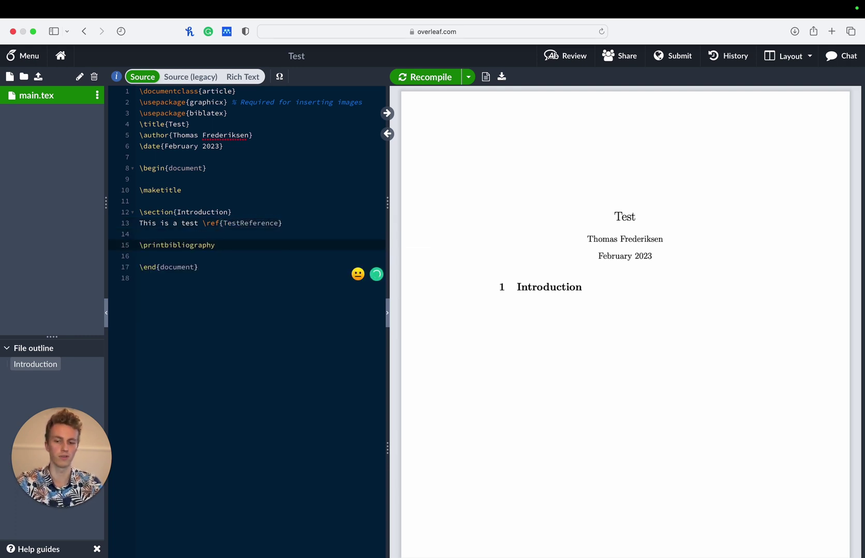
pyautogui.press('super+s')
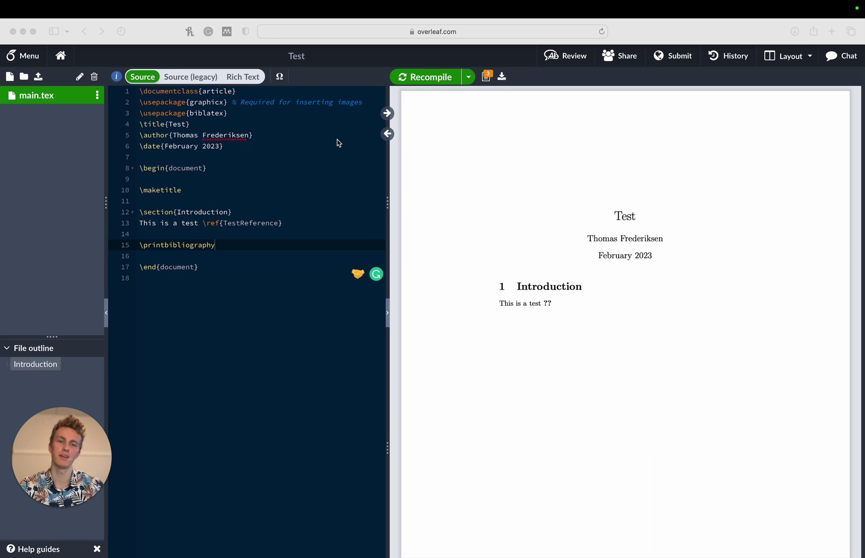
# - Open mendeley.com in a new browser tab
pyautogui.click(318, 151)
pyautogui.press('super+t')
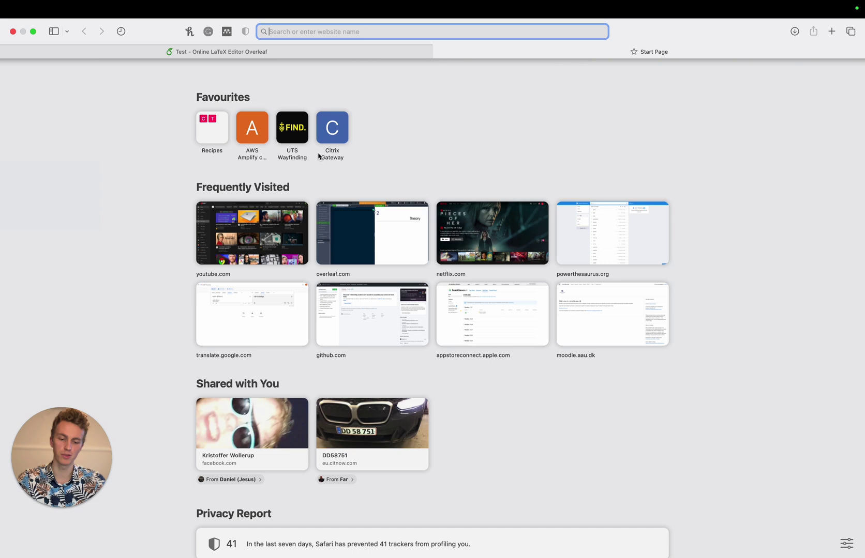
pyautogui.write('men')
pyautogui.press('Return')
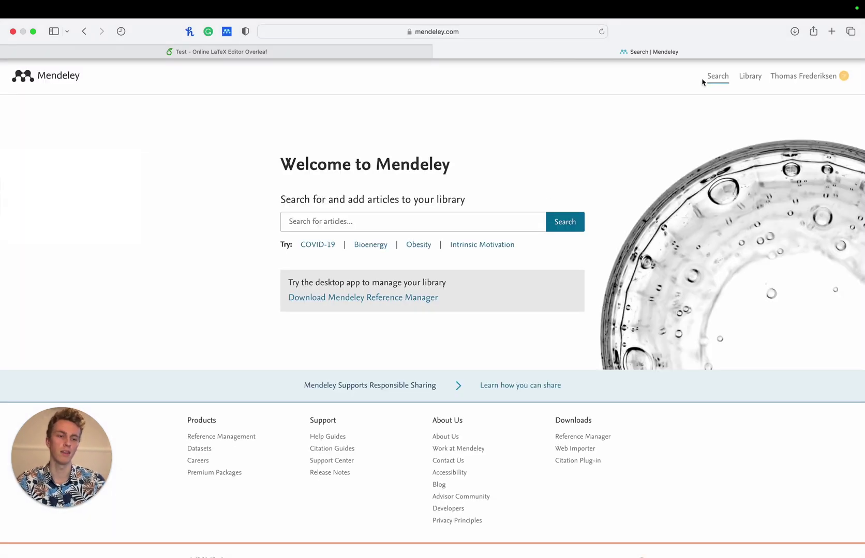
# - Open the Mendeley Library and start a new group, clearing the typed name
pyautogui.click(750, 76)
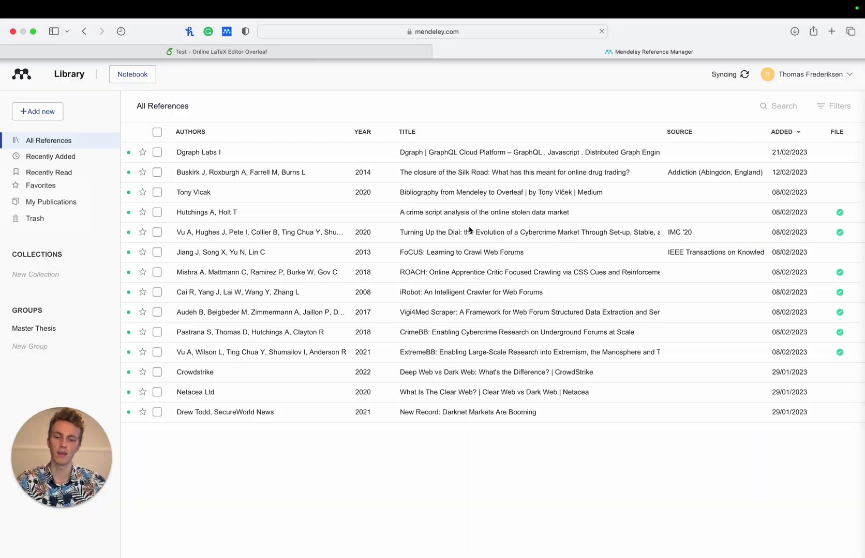
pyautogui.click(16, 347)
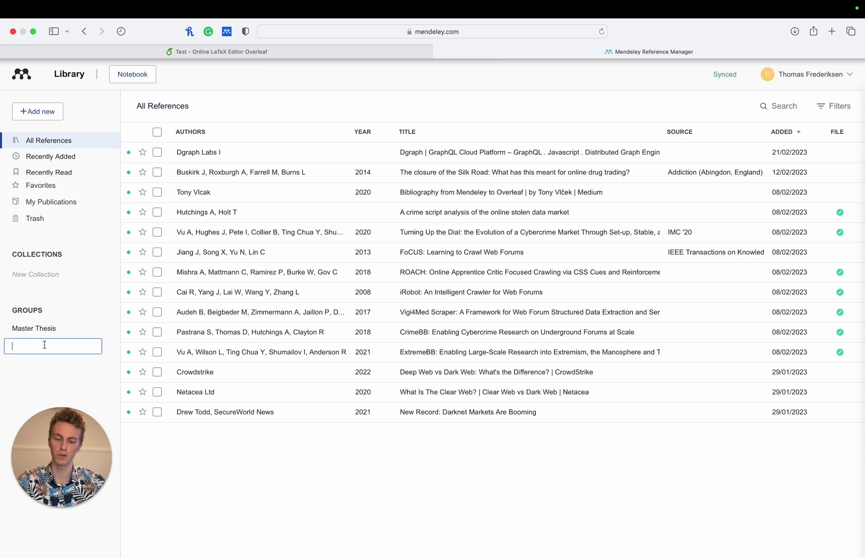
pyautogui.write('T')
pyautogui.press('BackSpace')
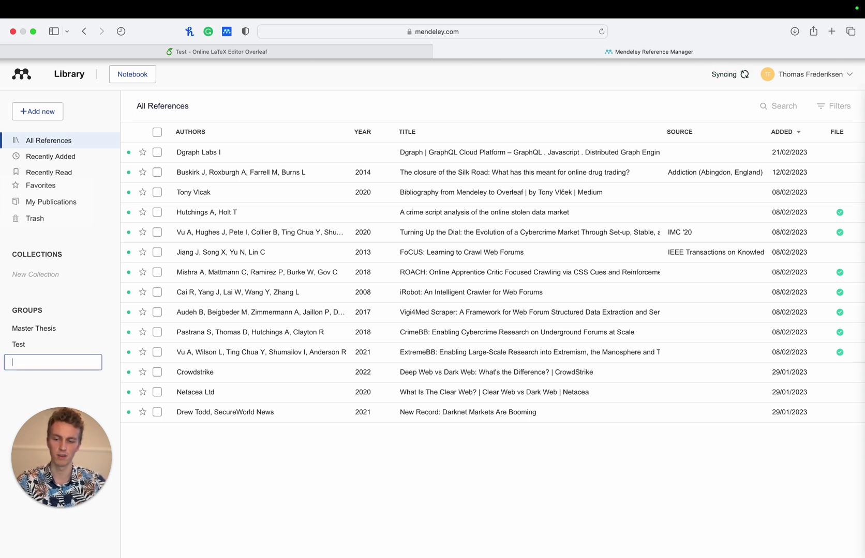
# - Search 'how does chatgpt work medium' in a new tab and open the first Medium article
pyautogui.press('super+t')
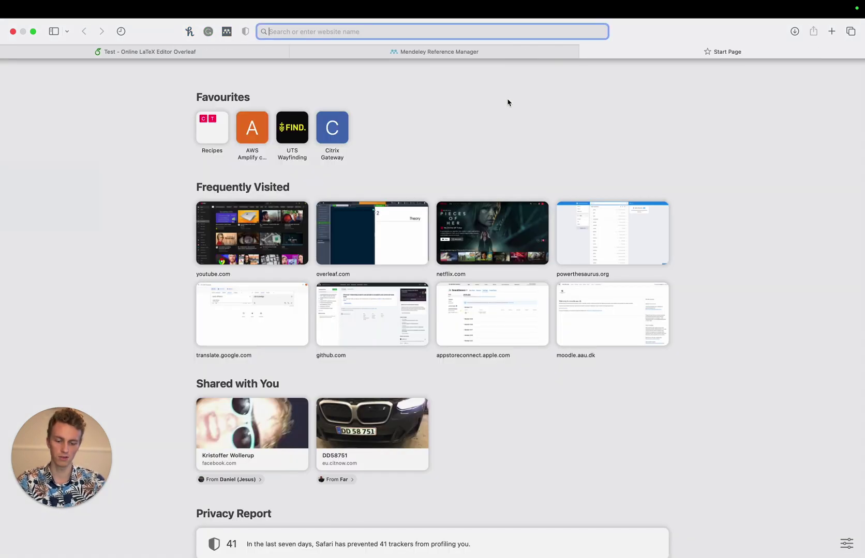
pyautogui.write('how does ')
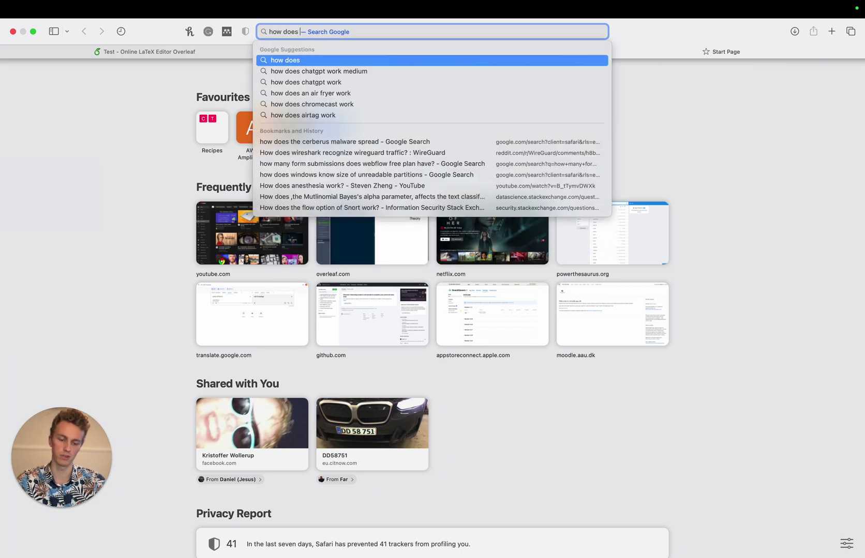
pyautogui.write('chatgpt work medium')
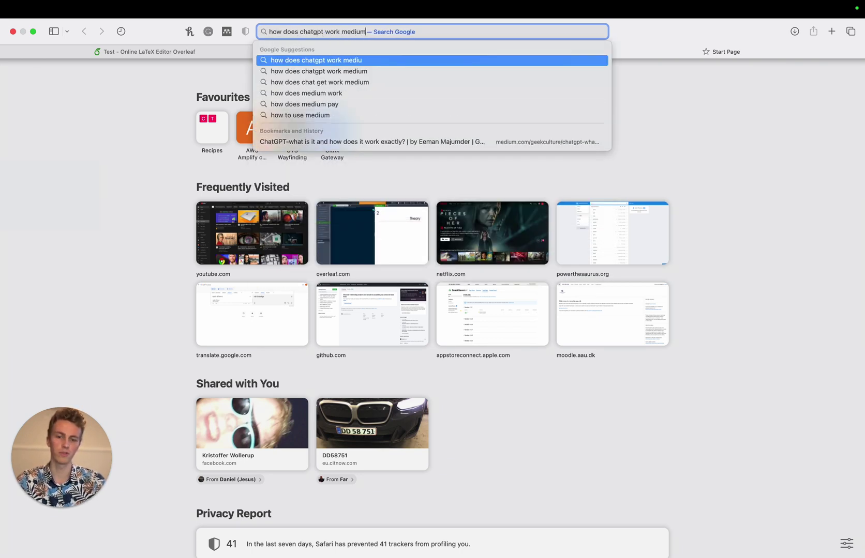
pyautogui.press('Return')
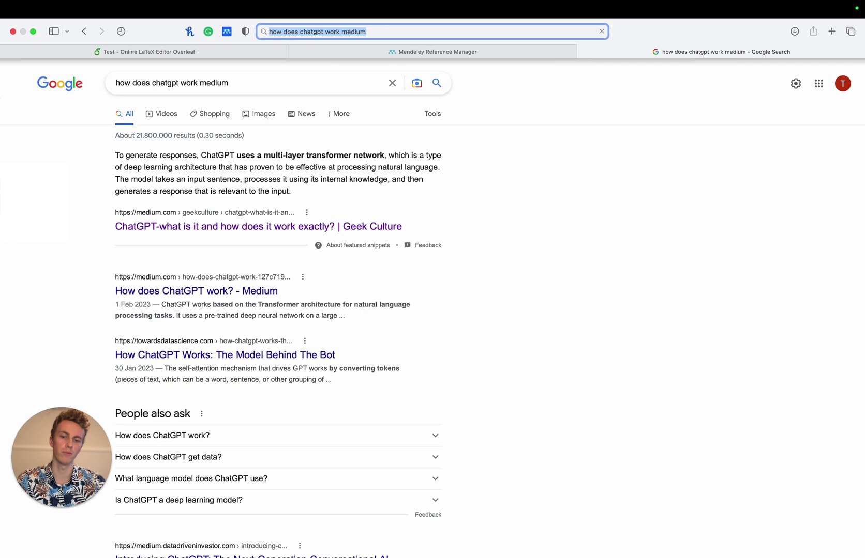
pyautogui.click(349, 225)
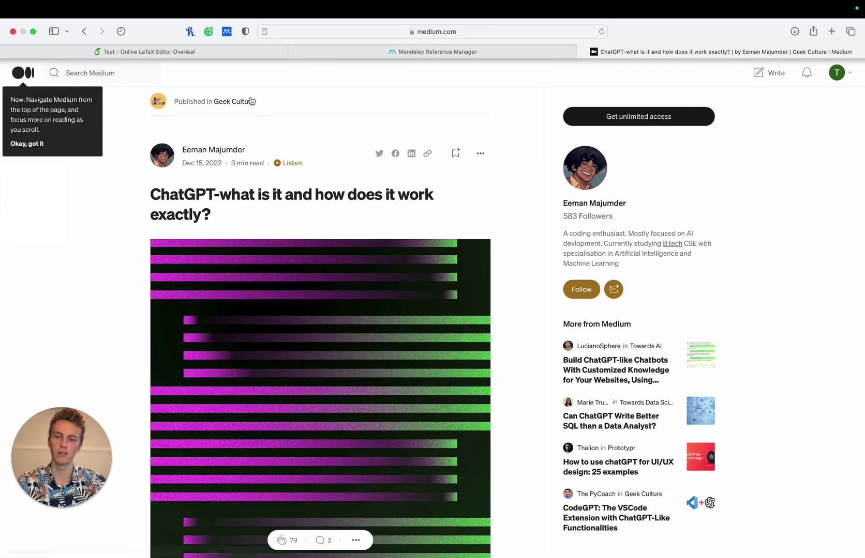
# - Edit the article's Web Importer reference, adding the author name and date 2022-12-15
pyautogui.click(226, 32)
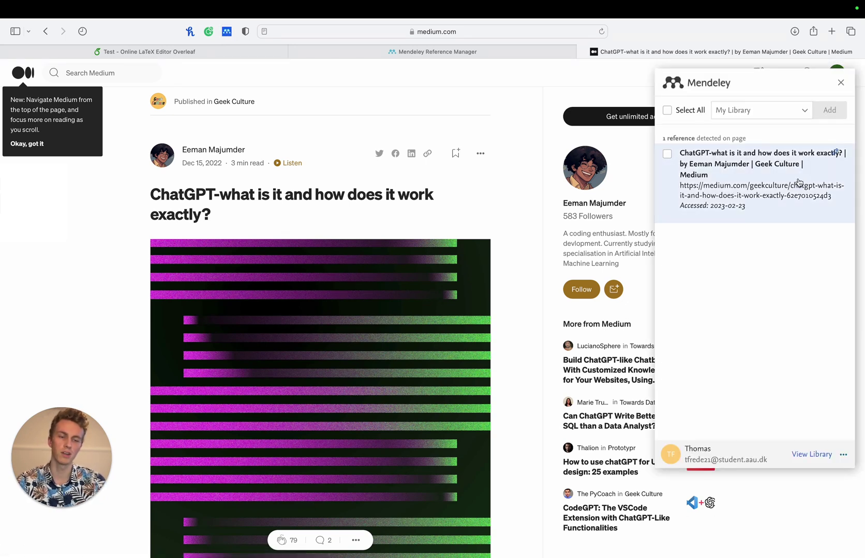
pyautogui.click(835, 153)
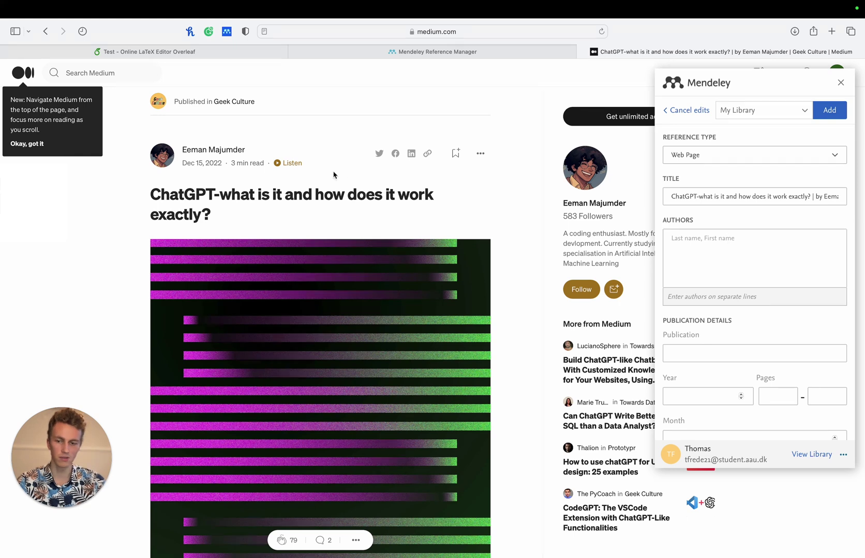
pyautogui.moveTo(263, 150); pyautogui.dragTo(760, 269)
pyautogui.scroll(-3, 713, 221)
pyautogui.click(708, 311)
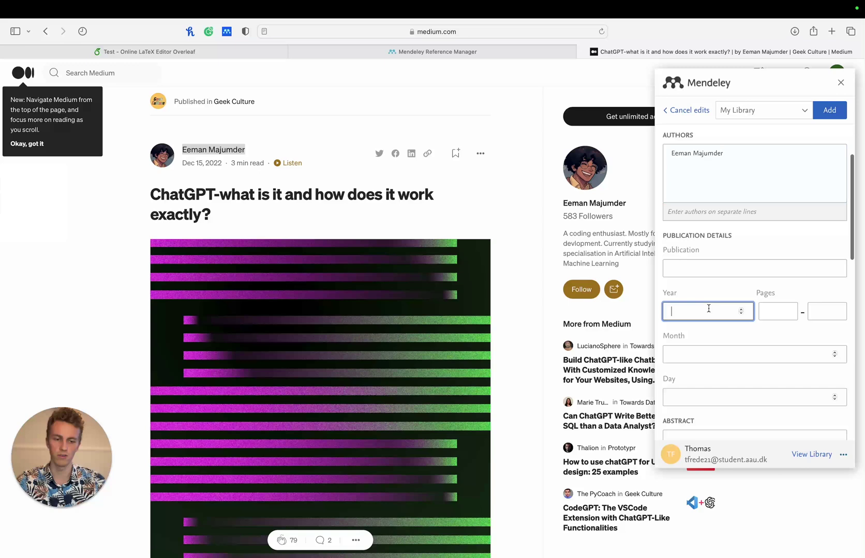
pyautogui.write('2022')
pyautogui.scroll(-1, 810, 369)
pyautogui.scroll(-2, 811, 368)
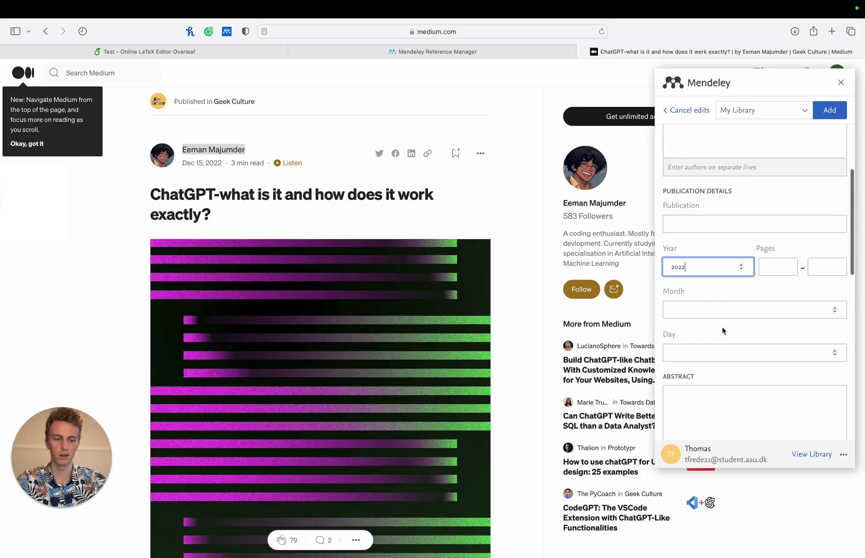
pyautogui.click(718, 309)
pyautogui.write('12')
pyautogui.click(705, 353)
pyautogui.write('15')
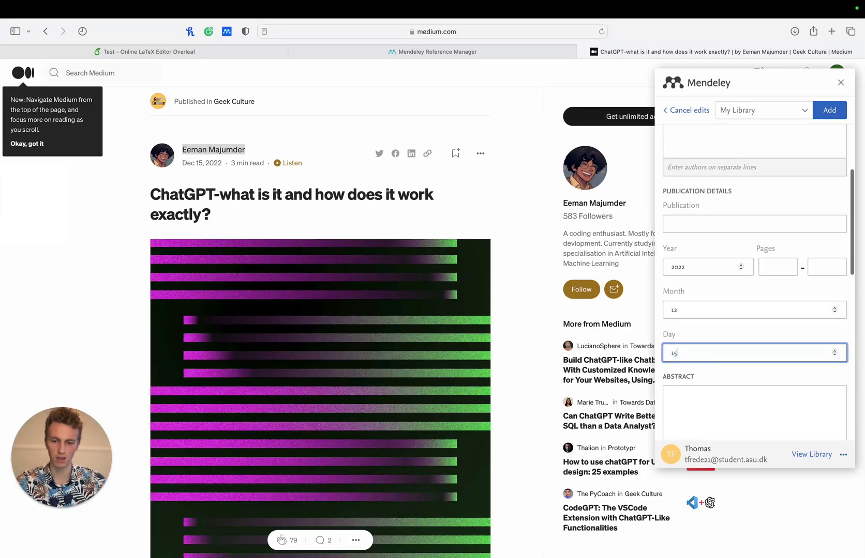
# - Save the reference into the Test group and return to the Mendeley library tab
pyautogui.click(805, 112)
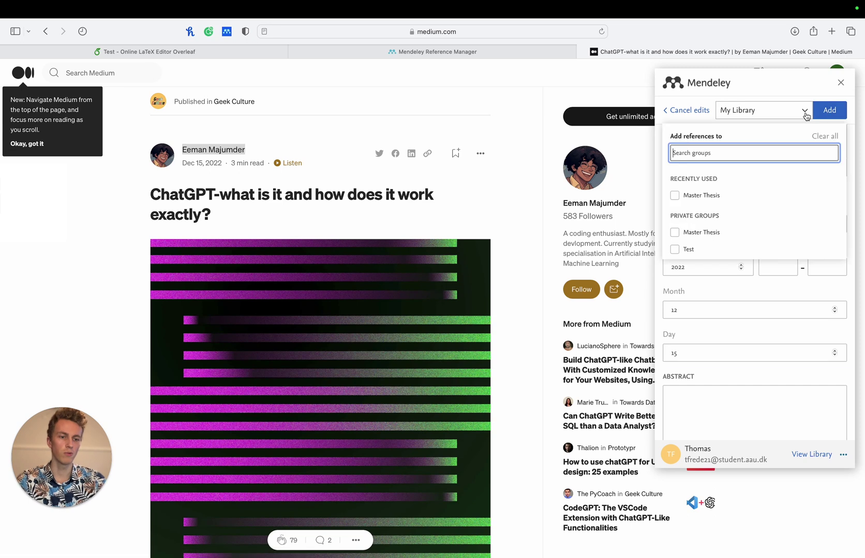
pyautogui.click(692, 251)
pyautogui.click(827, 114)
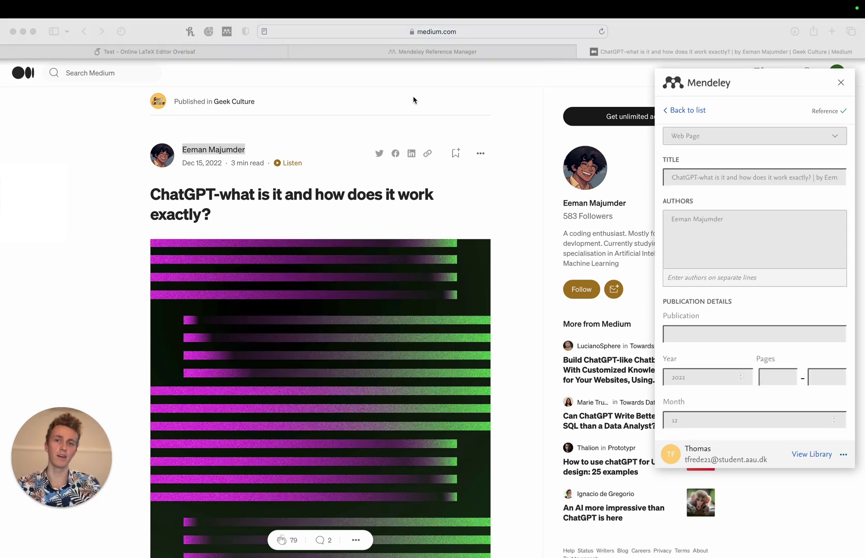
pyautogui.click(424, 54)
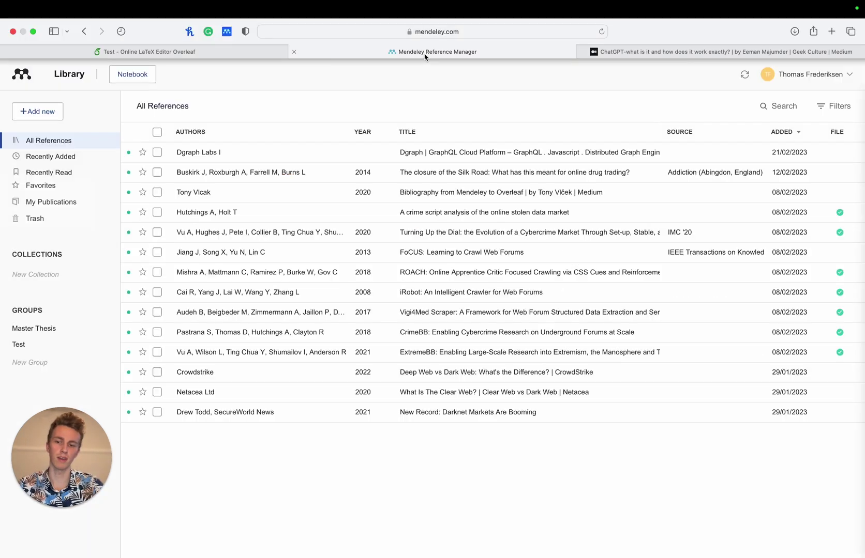
# - Give the ChatGPT article in the Test group citation key 'TestReference', keeping type Web Page
pyautogui.click(67, 346)
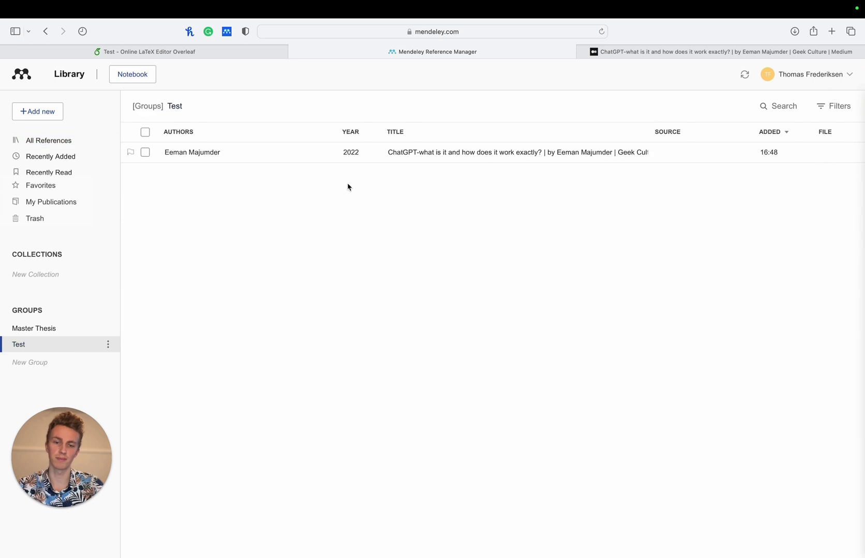
pyautogui.click(445, 155)
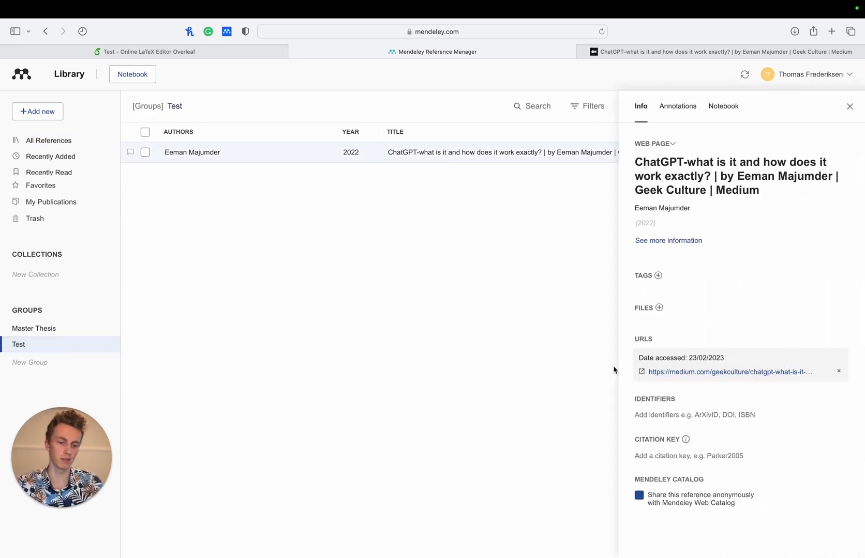
pyautogui.click(668, 456)
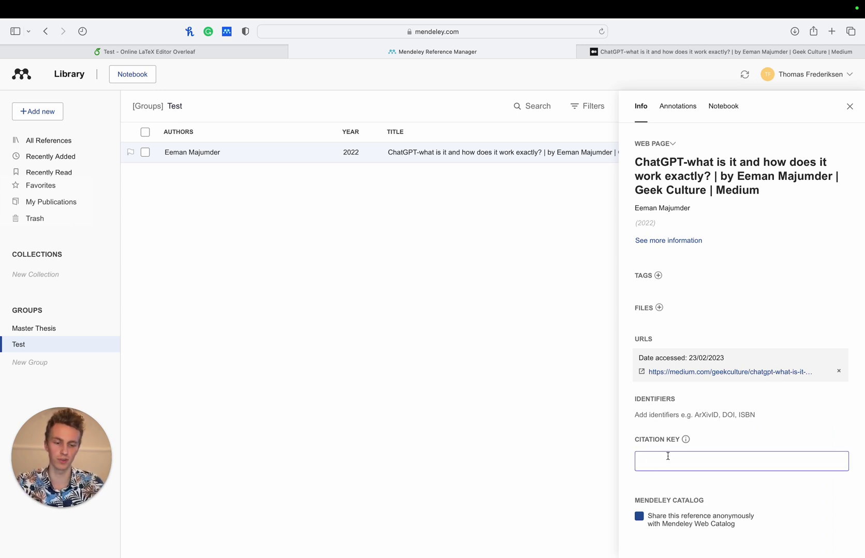
pyautogui.write('TestReference')
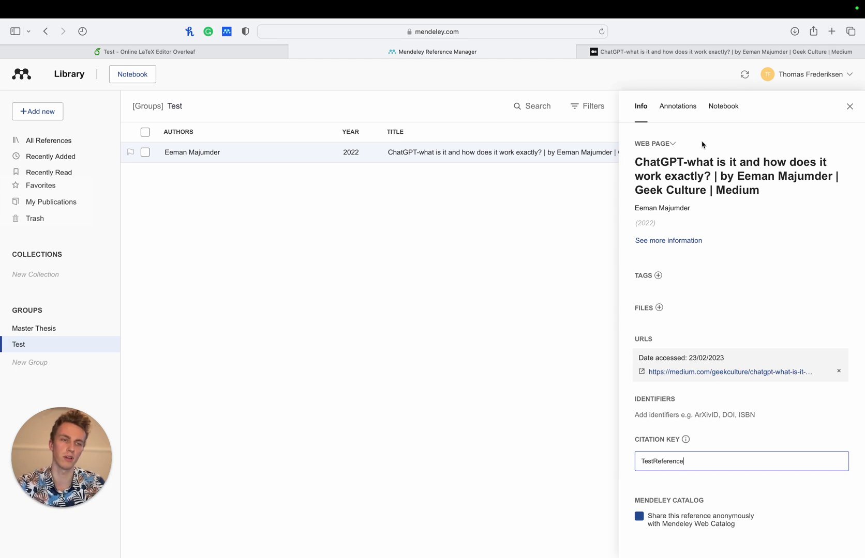
pyautogui.click(671, 143)
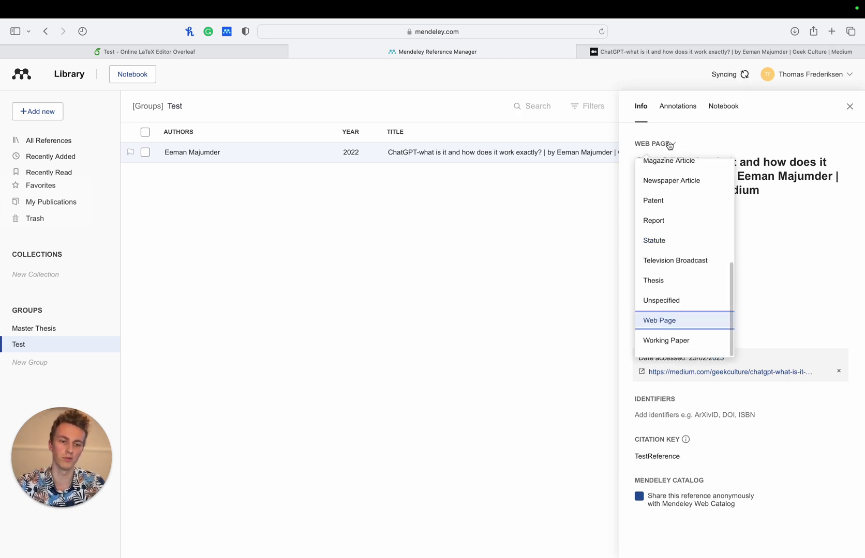
pyautogui.scroll(1, 678, 178)
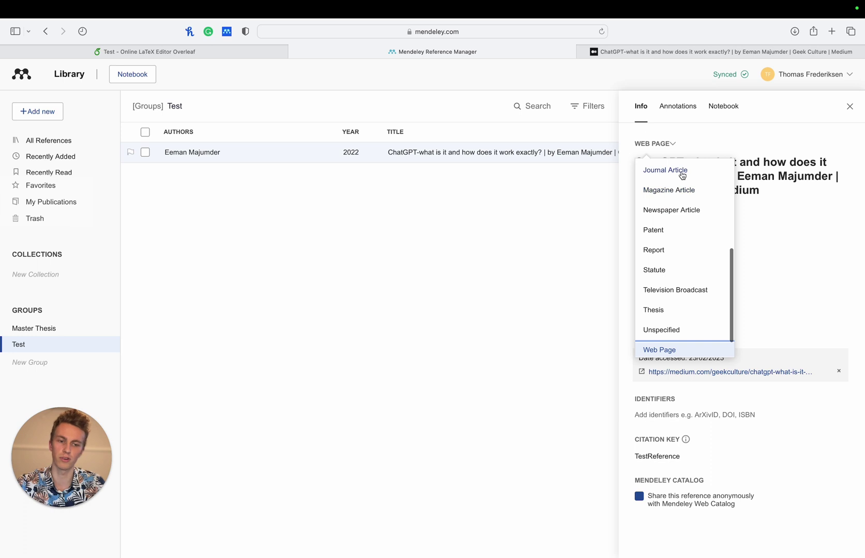
pyautogui.click(698, 135)
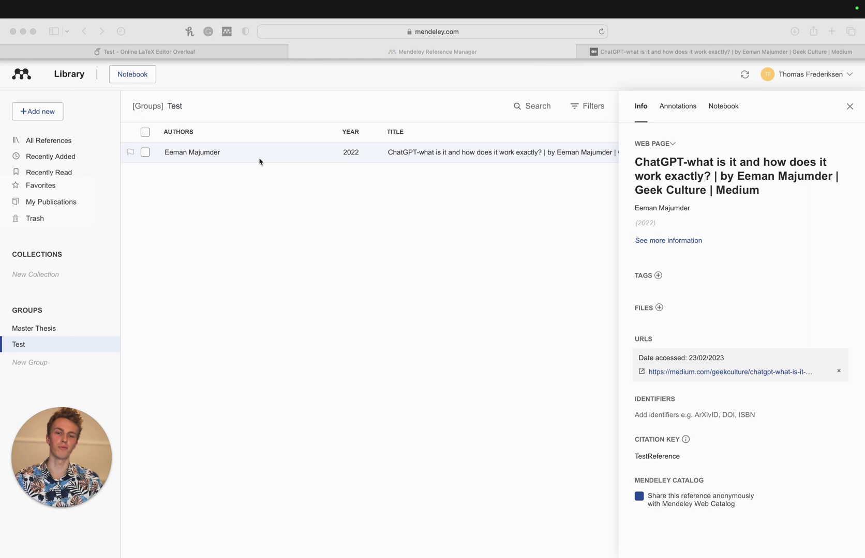
# - Import the Mendeley Test group into the Overleaf project as references.bib and open it
pyautogui.click(202, 55)
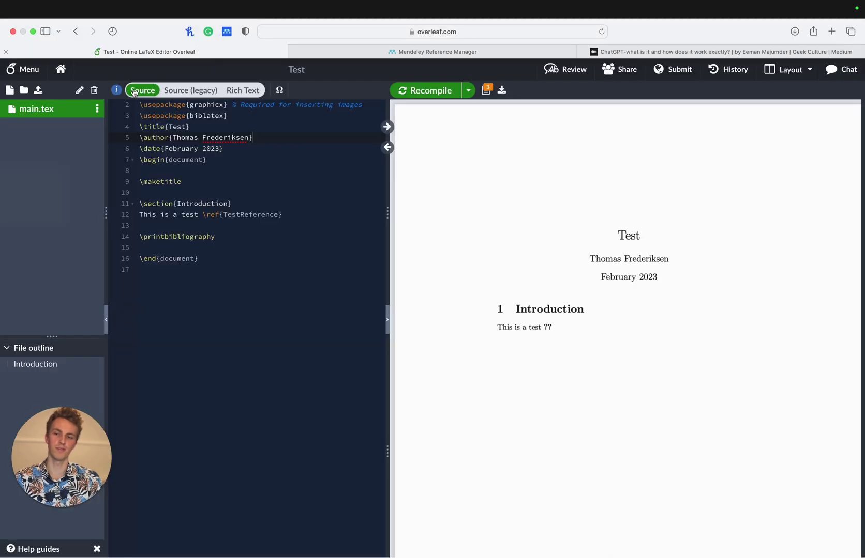
pyautogui.click(38, 92)
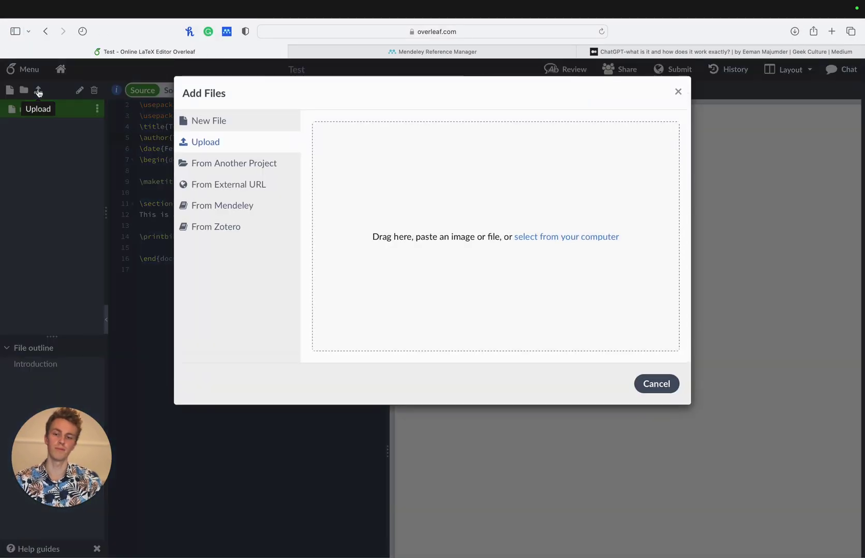
pyautogui.click(231, 207)
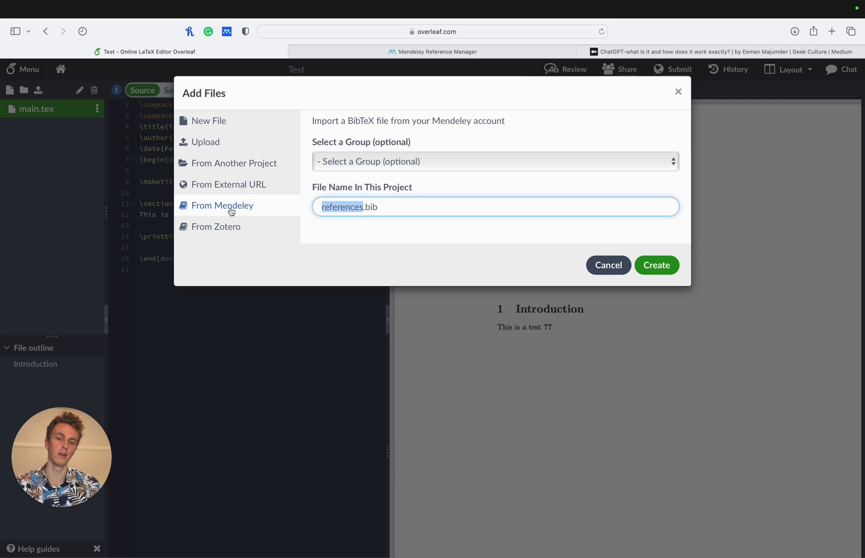
pyautogui.click(426, 163)
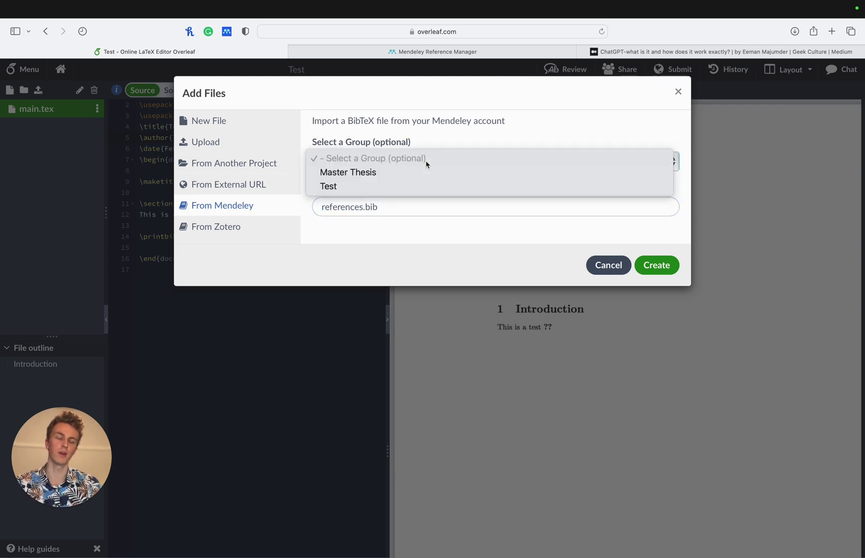
pyautogui.click(401, 188)
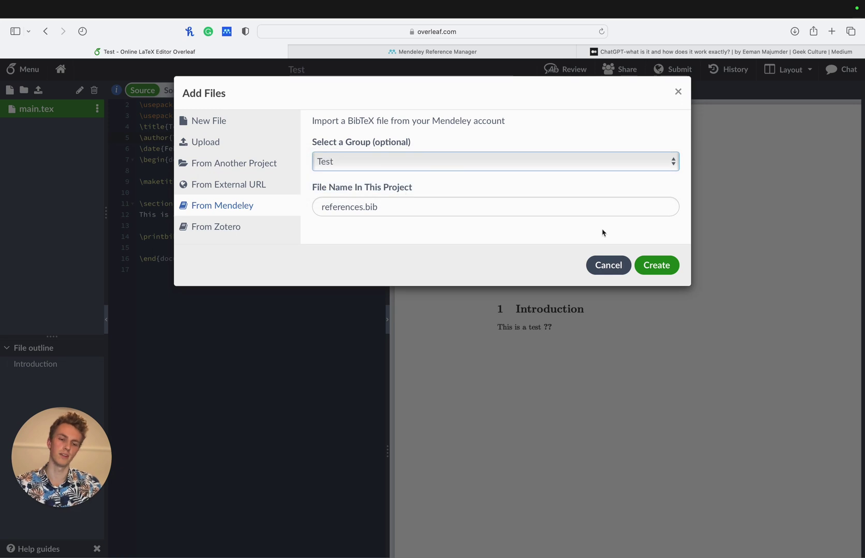
pyautogui.click(658, 265)
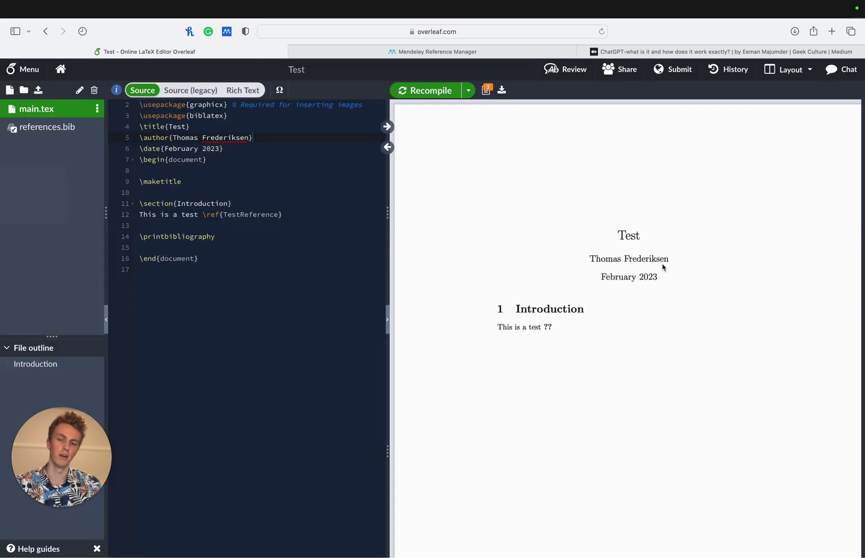
pyautogui.click(68, 130)
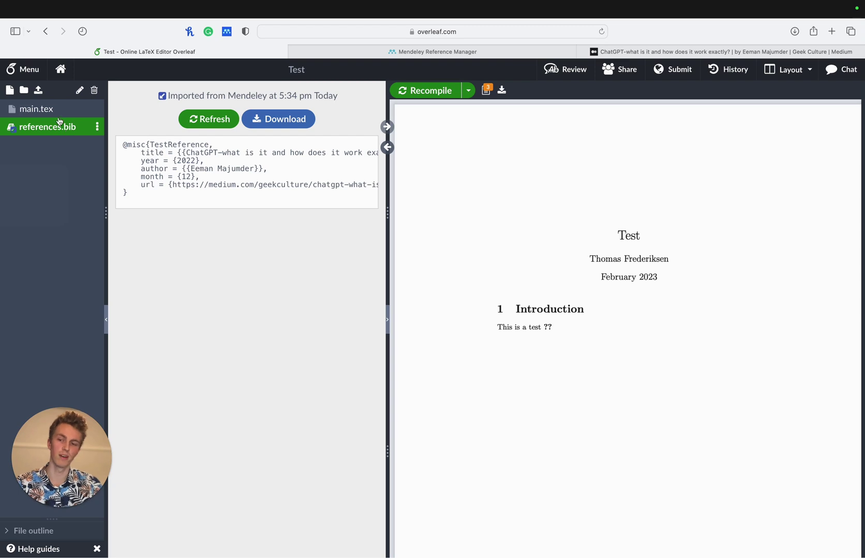
# - Add \addbibresource{references.bib} to main.tex after the author line
pyautogui.click(57, 117)
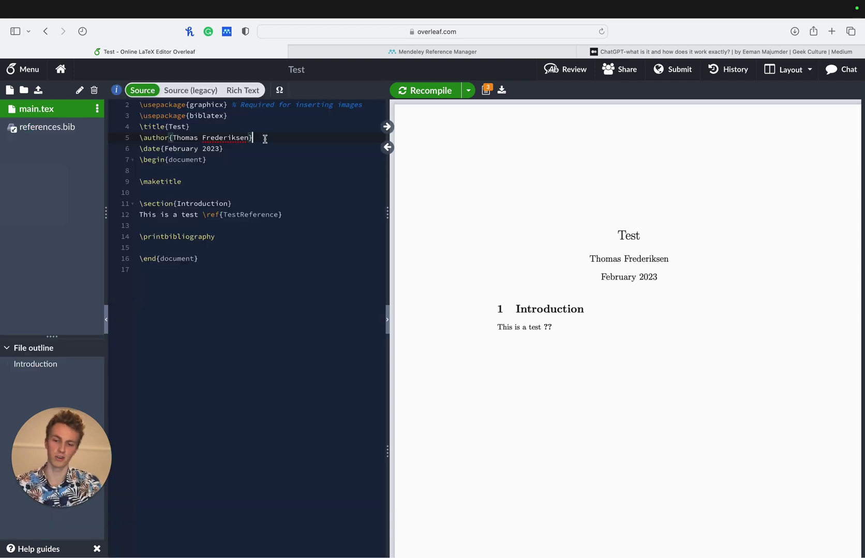
pyautogui.press('Return')
pyautogui.write('\\a')
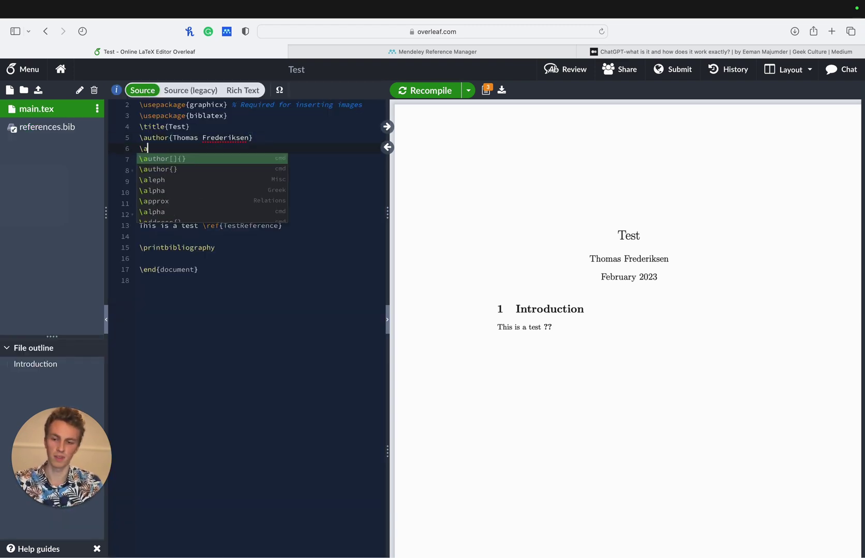
pyautogui.write('ddbib')
pyautogui.press('Return')
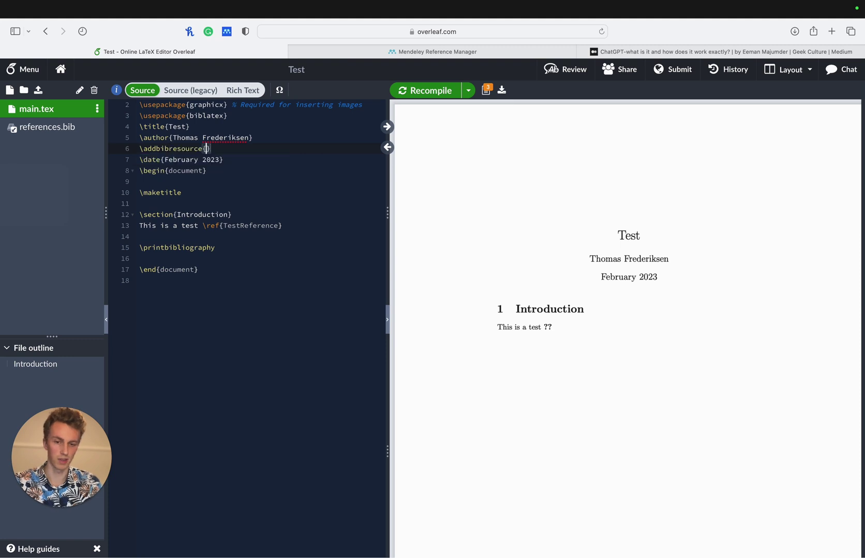
pyautogui.write('references.')
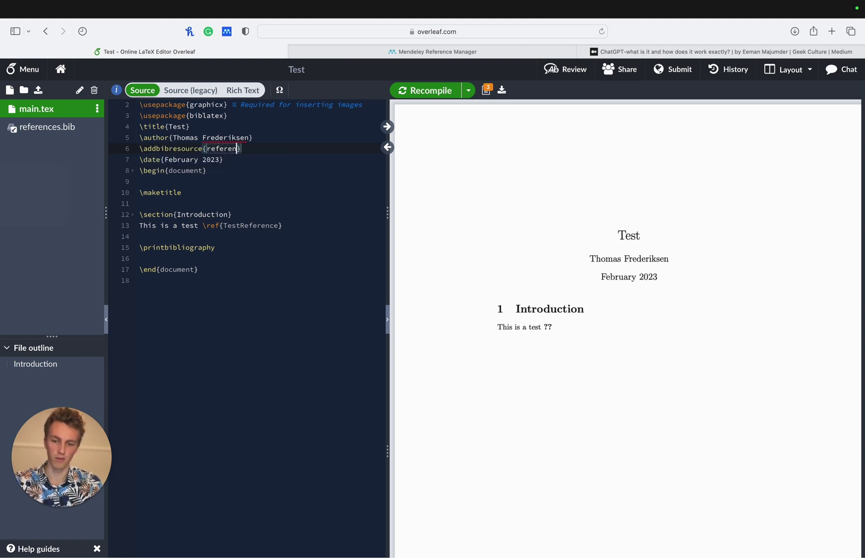
pyautogui.write('bib')
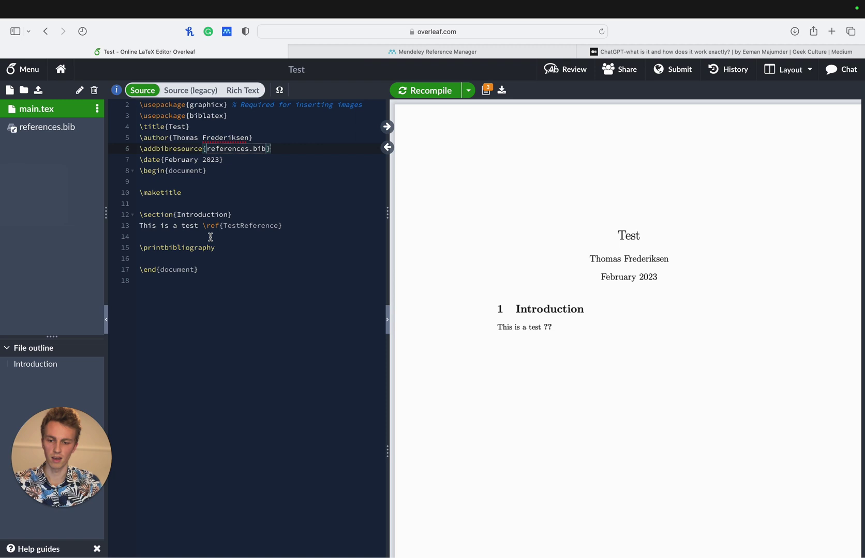
# - Change \ref to \cite on line 13 and recompile the document
pyautogui.doubleClick(214, 227)
pyautogui.write('cite')
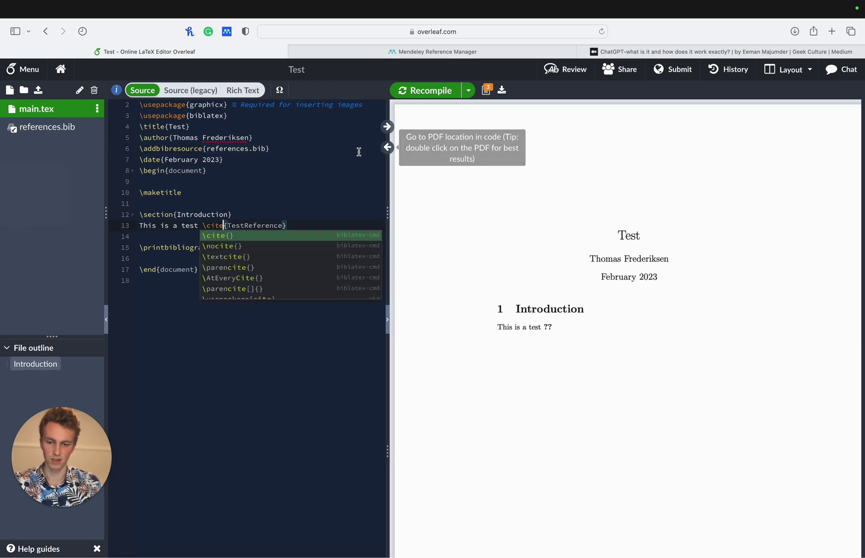
pyautogui.click(311, 178)
pyautogui.click(248, 250)
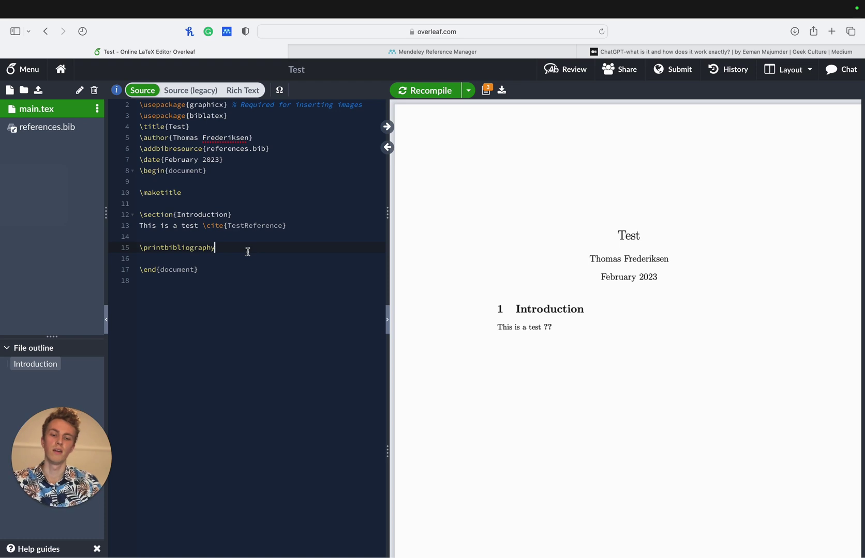
pyautogui.press('super+s')
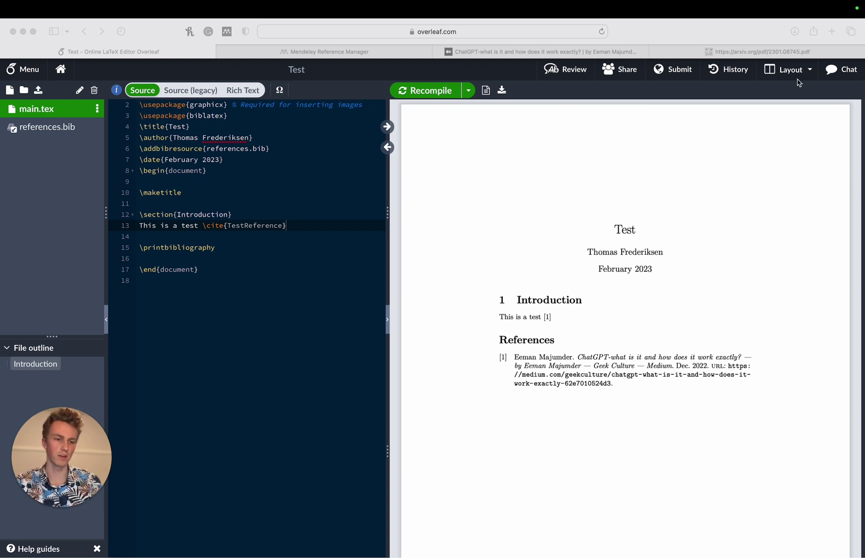
# - Add the arXiv paper 'Is ChatGPT A Good Translator?' as a Journal Article to the Test group
pyautogui.click(775, 52)
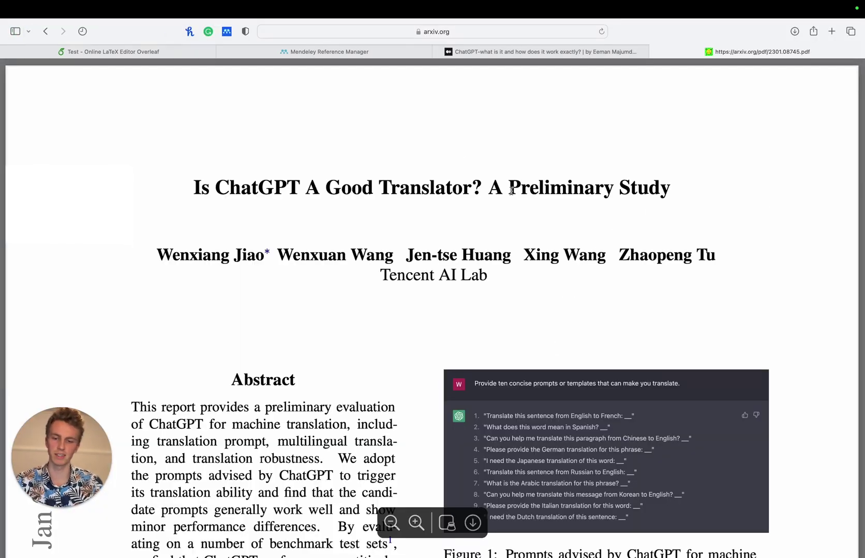
pyautogui.click(228, 33)
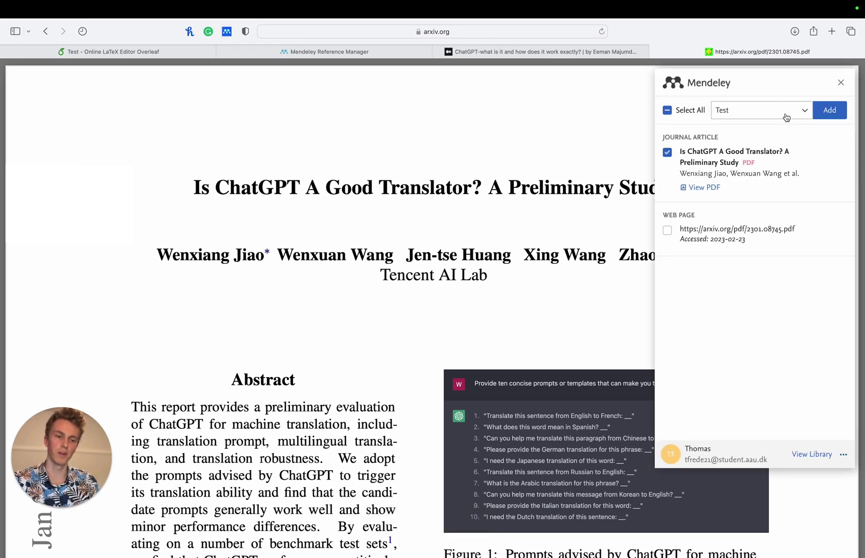
pyautogui.click(829, 116)
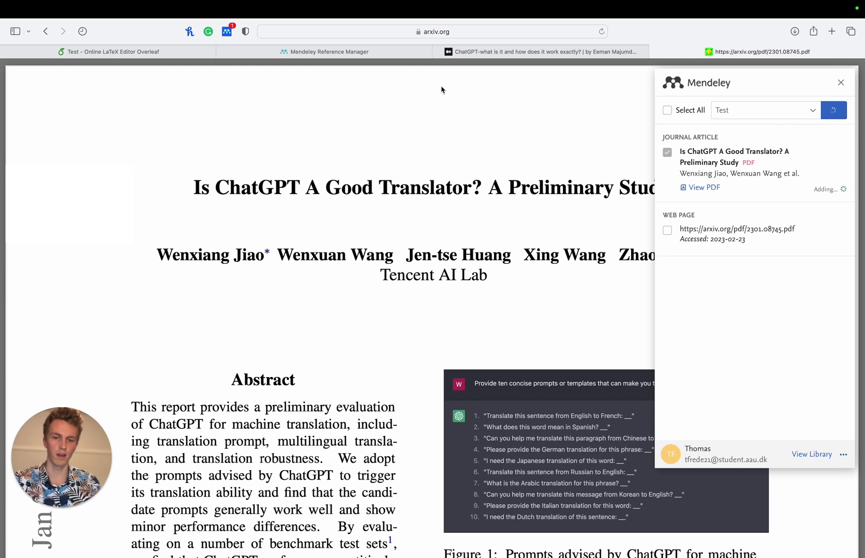
# - Set the ChatGPT translator paper's citation key to 'translation' in Mendeley
pyautogui.click(362, 54)
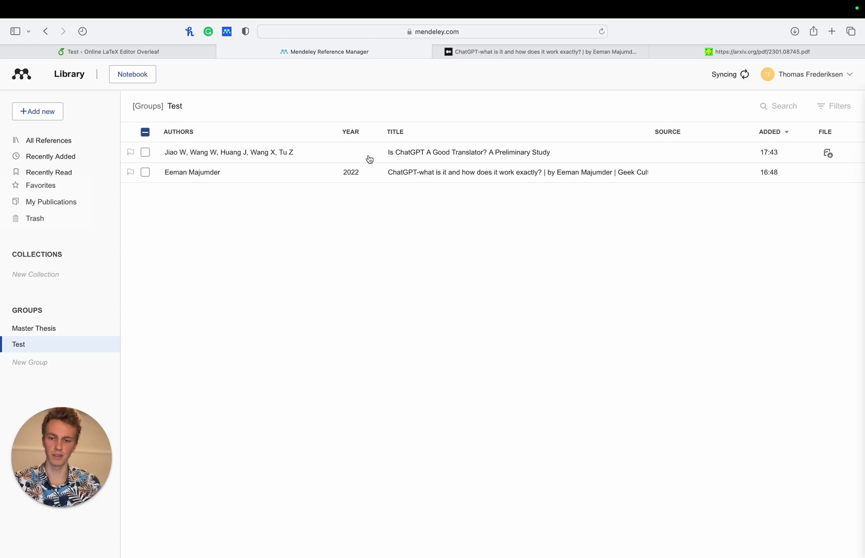
pyautogui.click(443, 155)
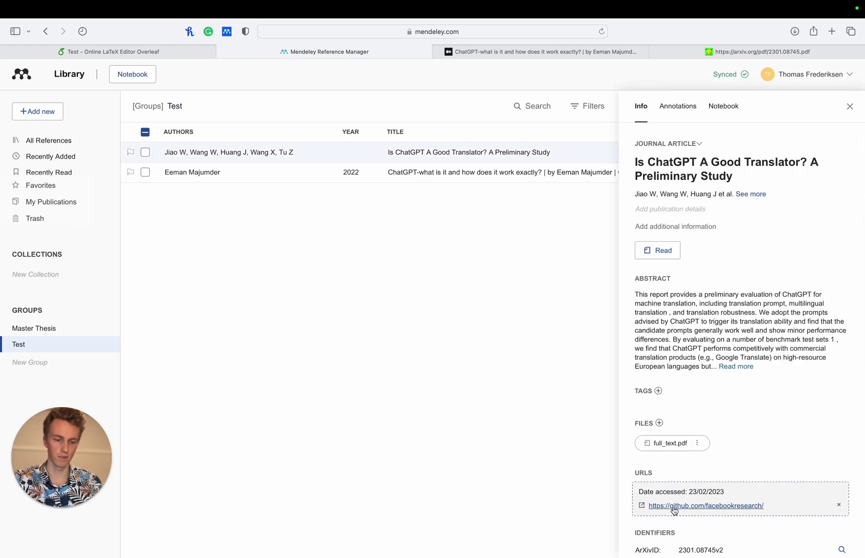
pyautogui.scroll(-3, 680, 373)
pyautogui.click(668, 495)
pyautogui.write('tr')
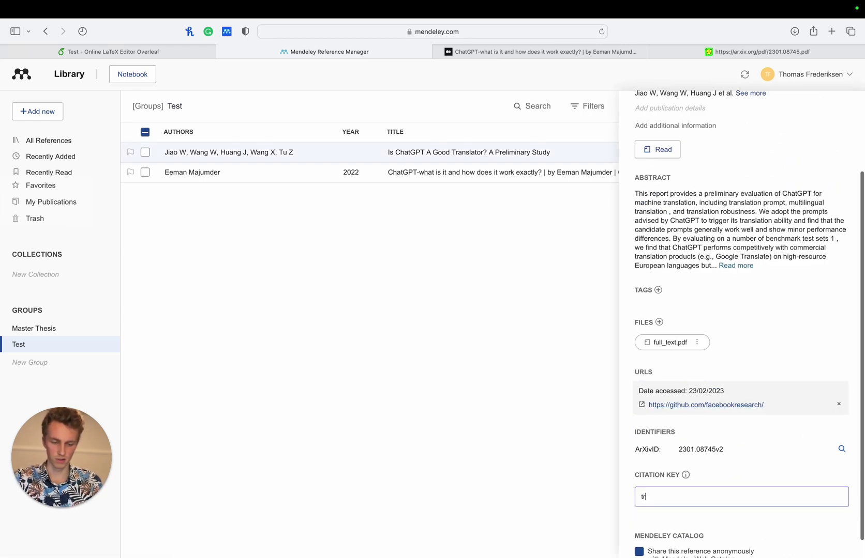
pyautogui.write('anslation')
pyautogui.click(568, 444)
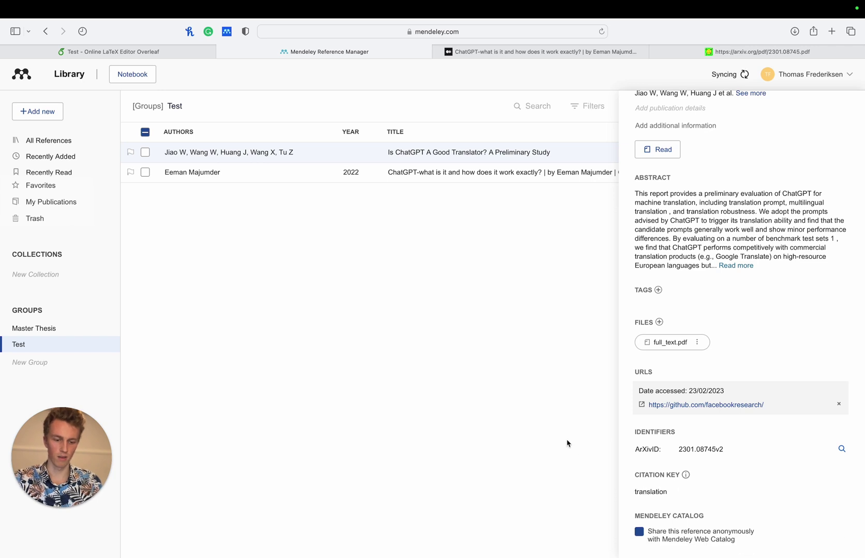
# - Refresh references.bib in Overleaf to pull in the new Mendeley entry
pyautogui.click(140, 53)
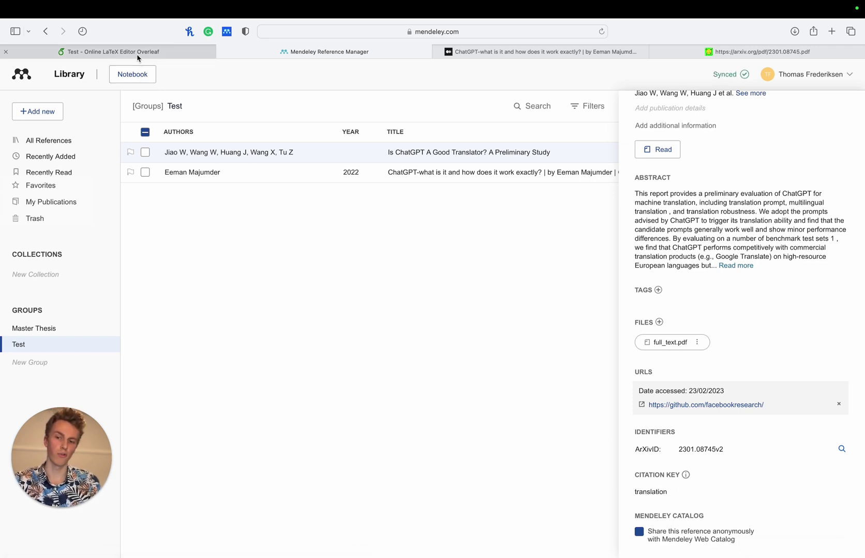
pyautogui.click(72, 135)
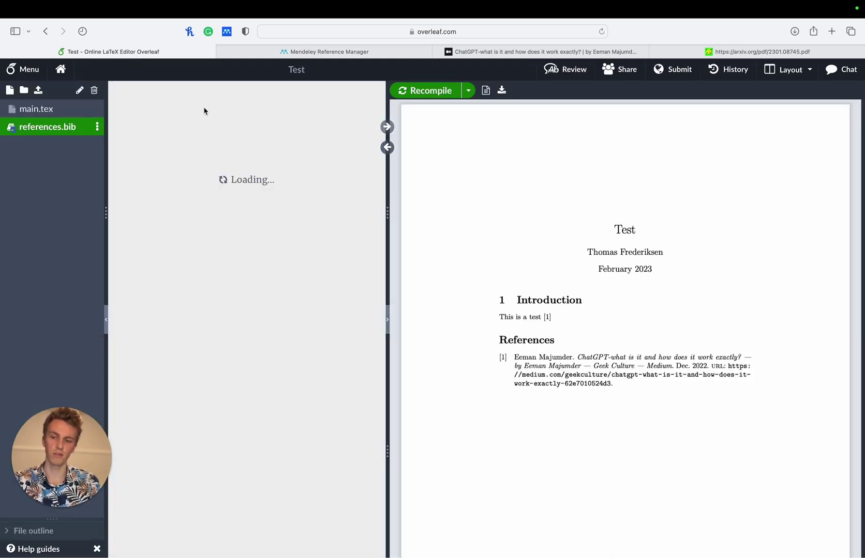
pyautogui.click(210, 118)
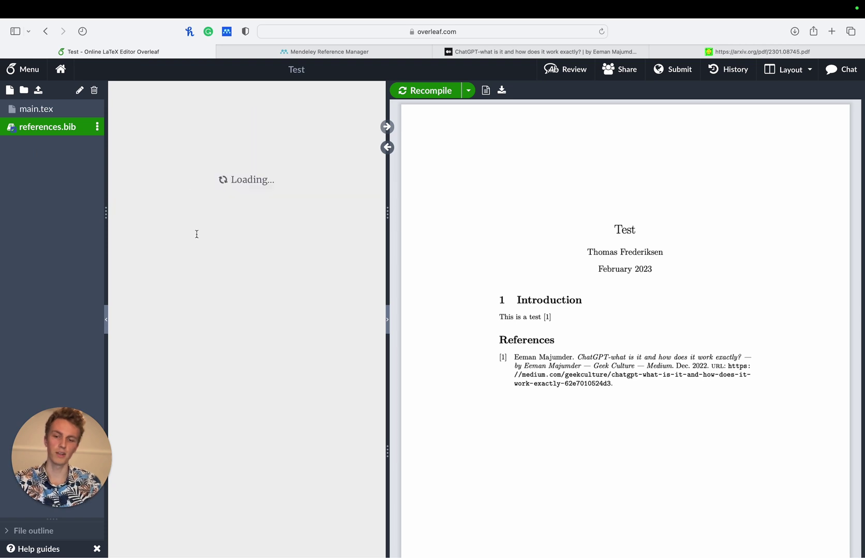
# - Insert a \section{References} heading above the bibliography in main.tex
pyautogui.click(38, 109)
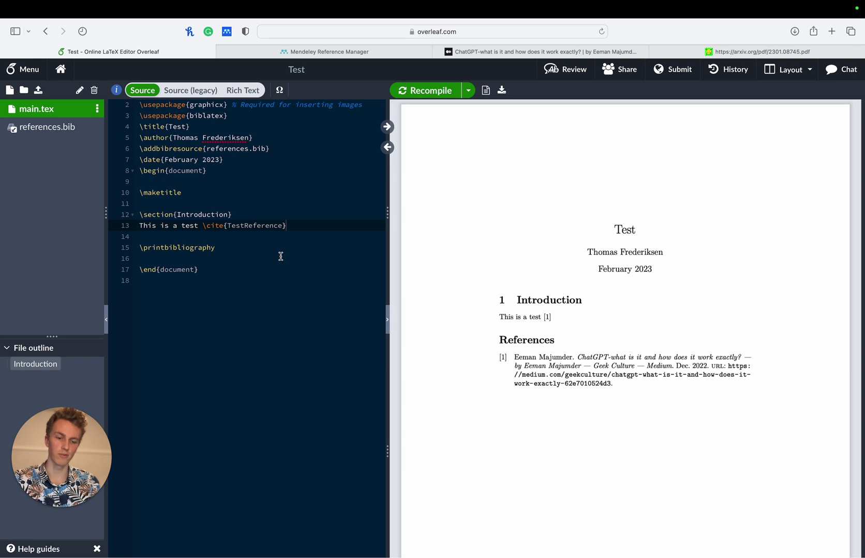
pyautogui.click(233, 237)
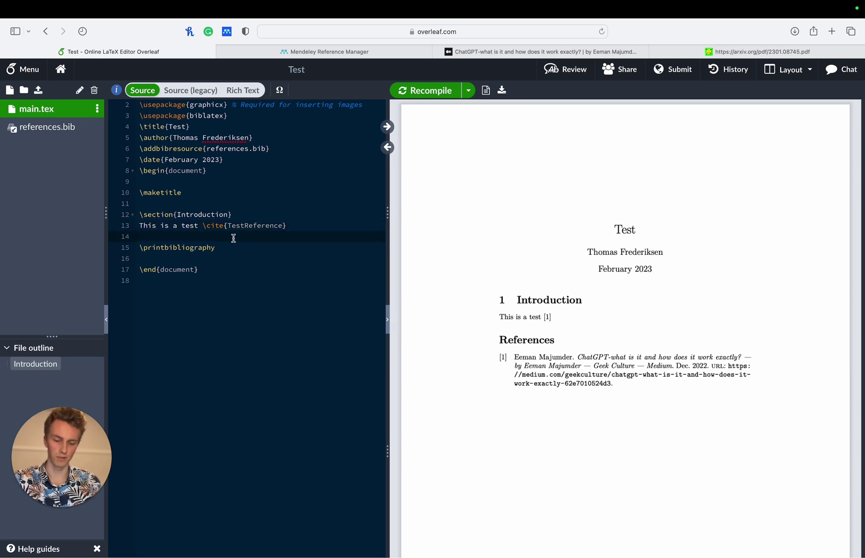
pyautogui.press('Return')
pyautogui.write('\\section{}')
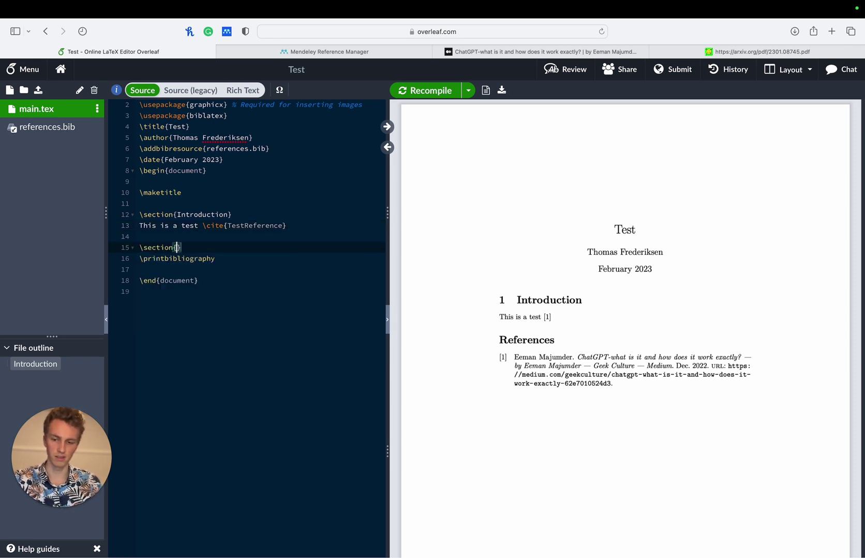
pyautogui.write('References')
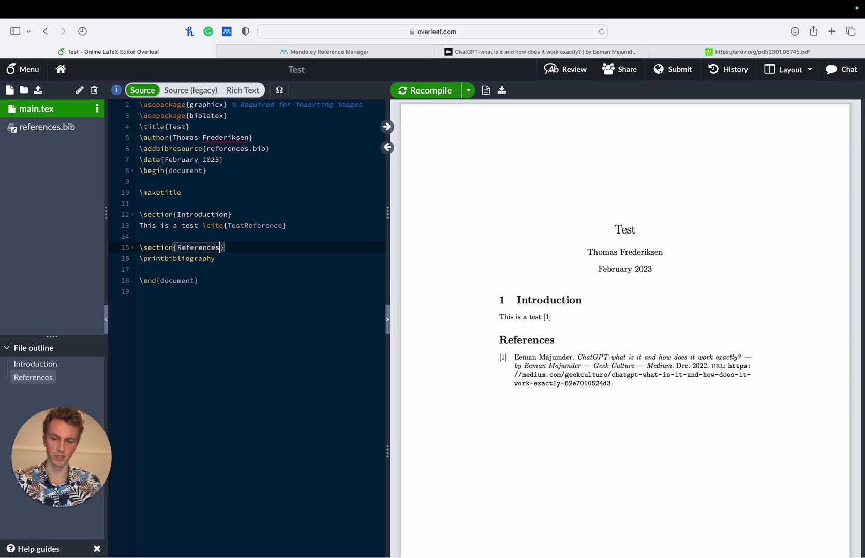
# - Give \printbibliography the options heading=subintoc, type{article} and title={Articles}
pyautogui.press('Down')
pyautogui.write('[')
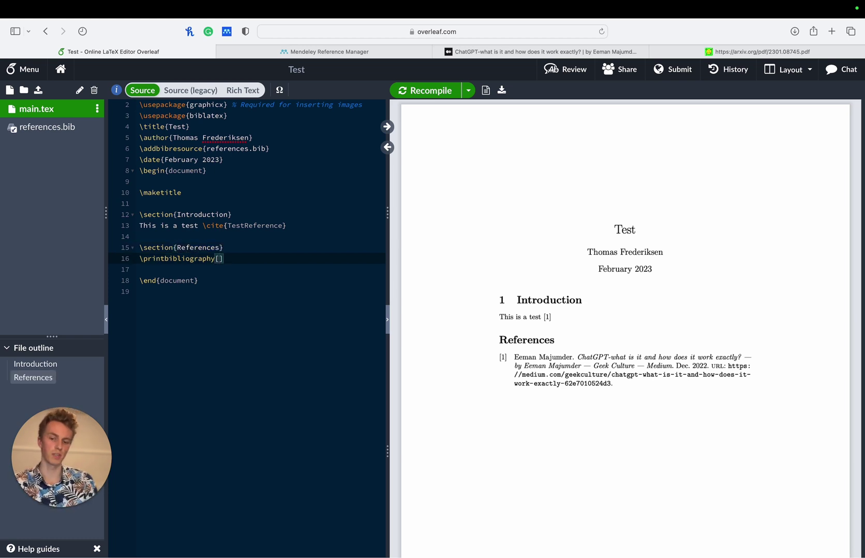
pyautogui.write('heading=')
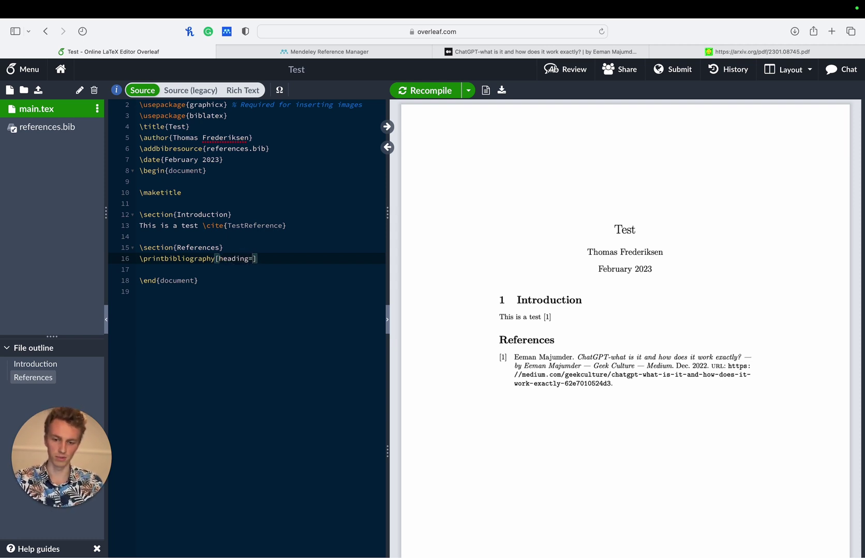
pyautogui.write('subintoc')
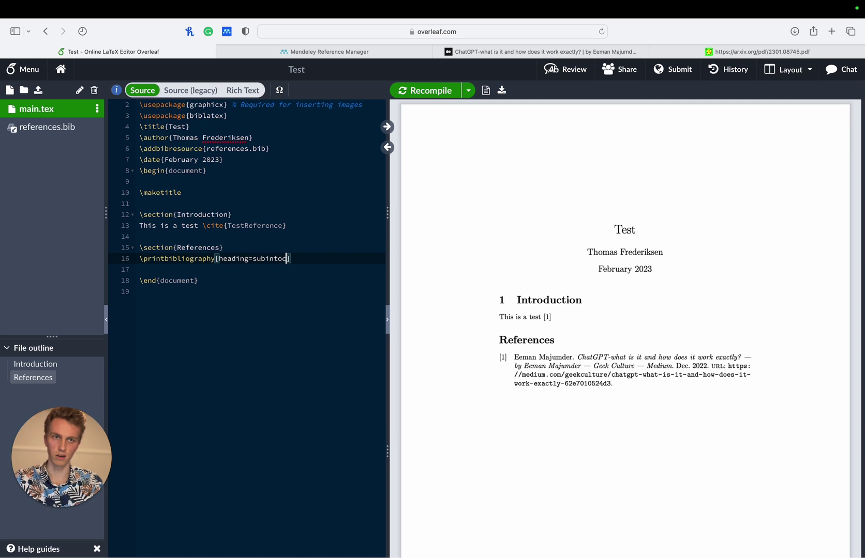
pyautogui.write(',type')
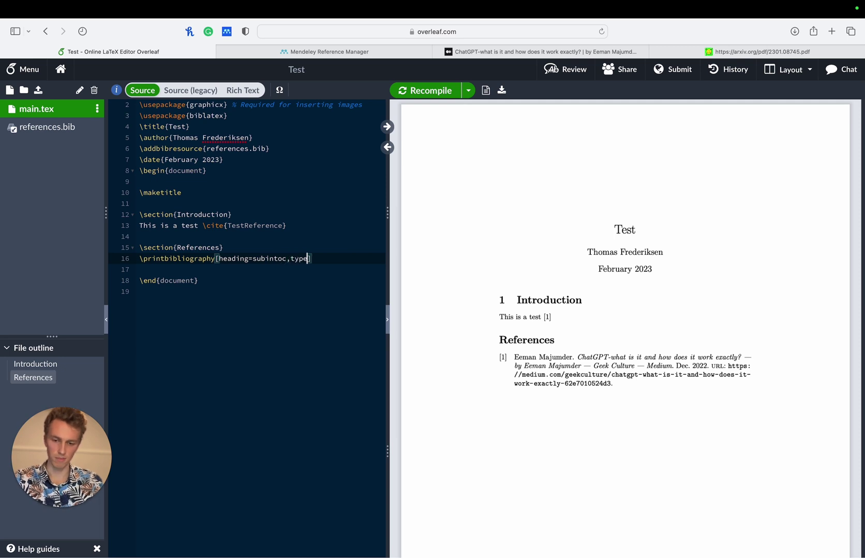
pyautogui.write('{')
pyautogui.write('article}')
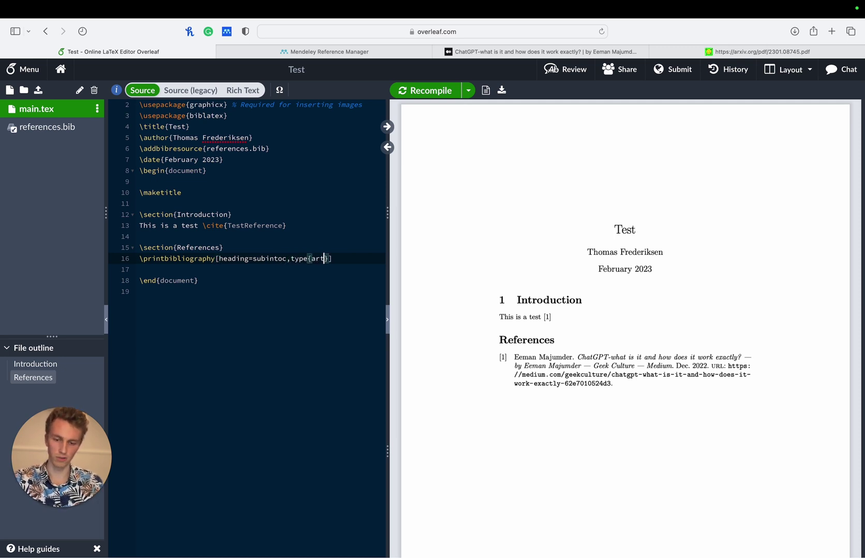
pyautogui.write(',')
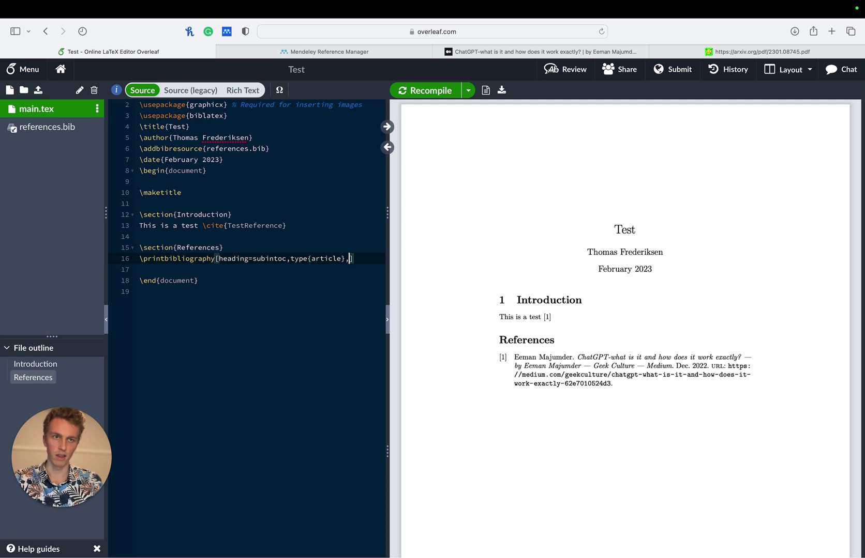
pyautogui.write('title=')
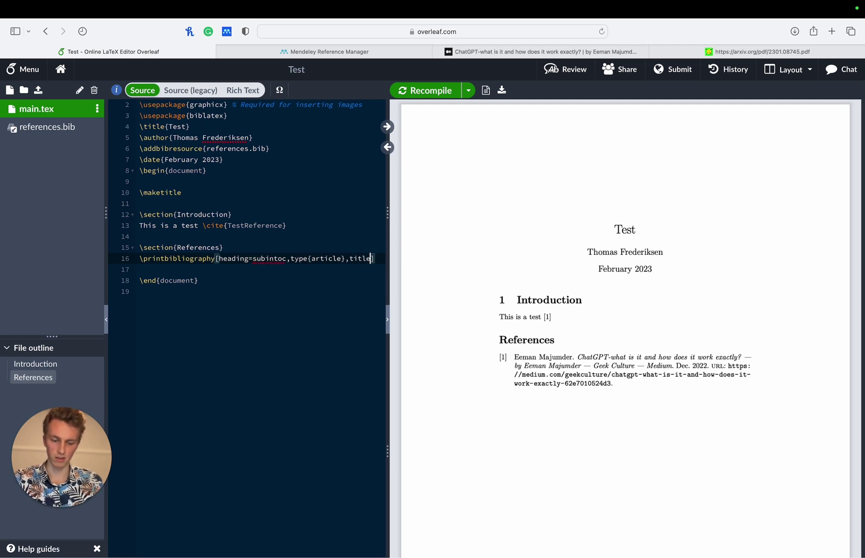
pyautogui.write('{artile')
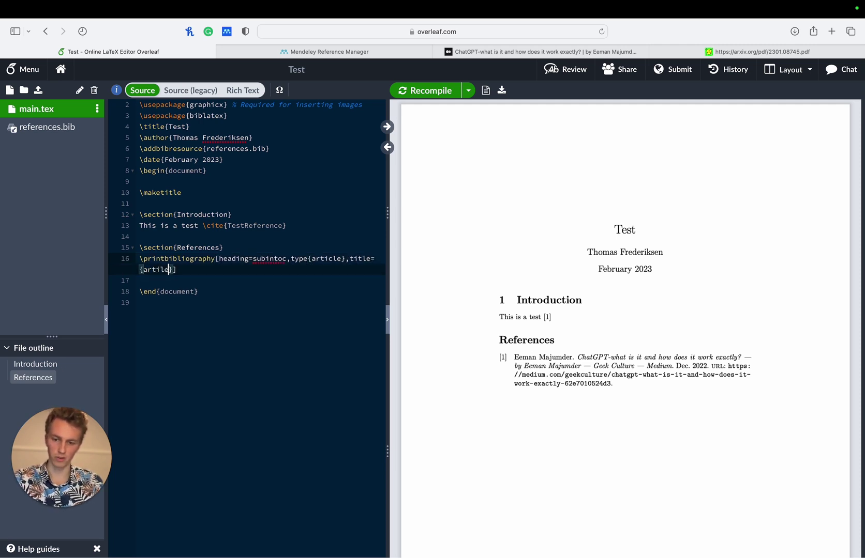
pyautogui.press('BackSpace')
pyautogui.press('BackSpace')
pyautogui.press('BackSpace')
pyautogui.press('BackSpace')
pyautogui.write('Articl')
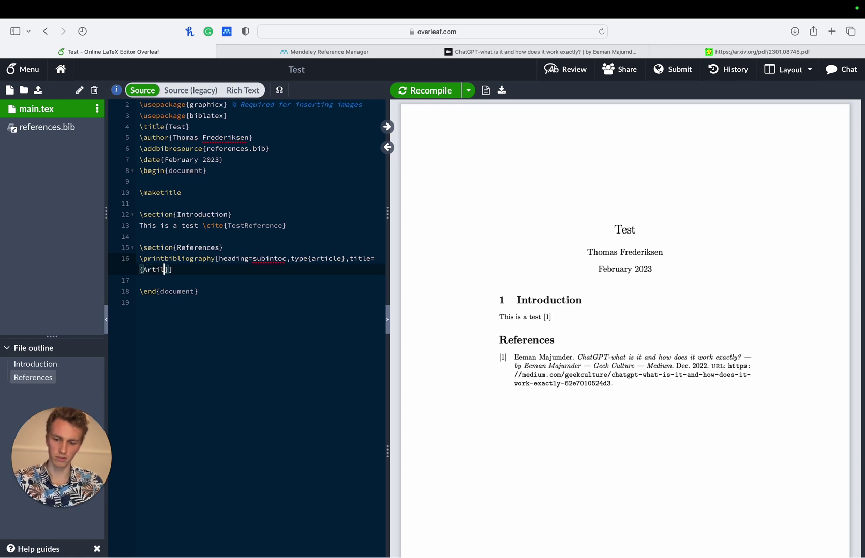
pyautogui.write('es')
# - Add an empty line below line 16 and bring up references.bib
pyautogui.click(201, 270)
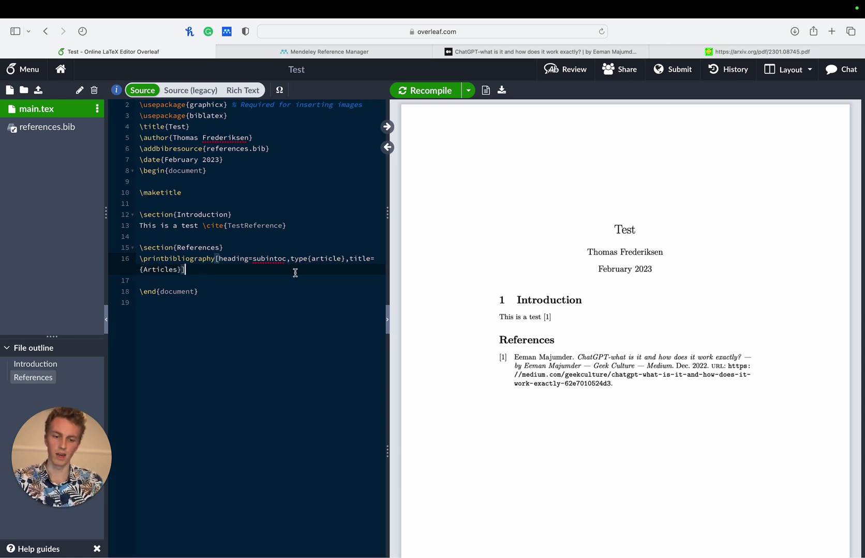
pyautogui.press('Return')
pyautogui.click(47, 127)
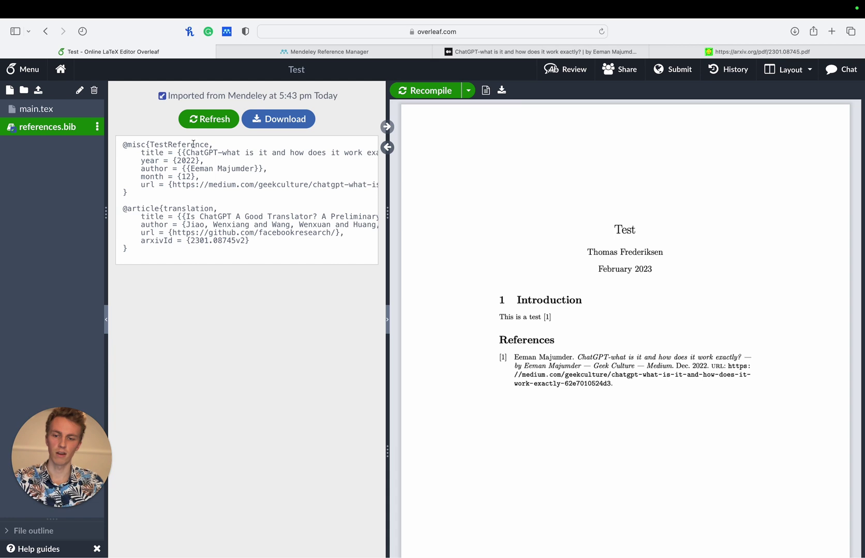
# - Add a second \printbibliography on line 17 for misc entries titled 'Web pages'
pyautogui.doubleClick(142, 146)
pyautogui.click(62, 111)
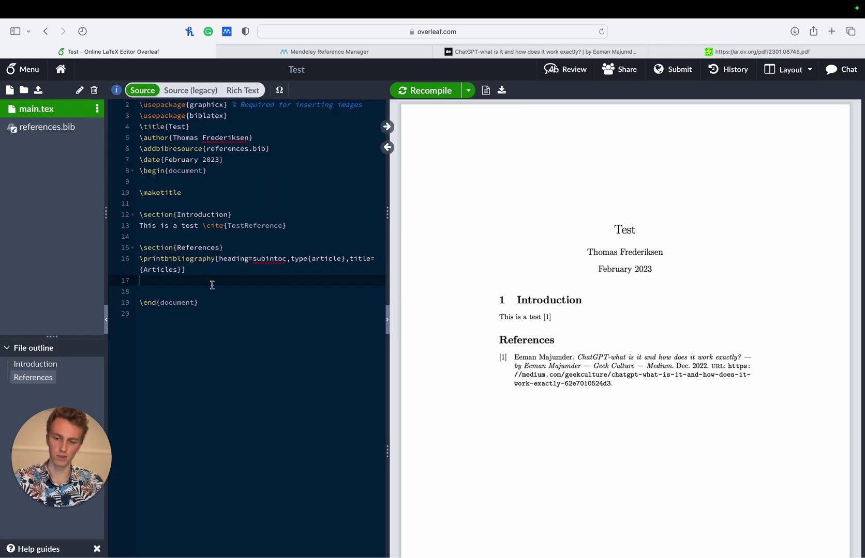
pyautogui.write('\\print')
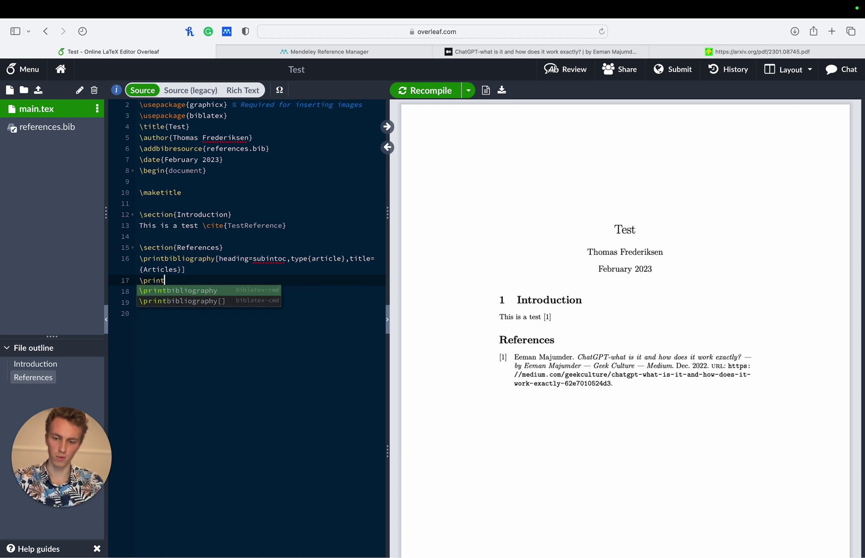
pyautogui.press('Return')
pyautogui.write('[heading=')
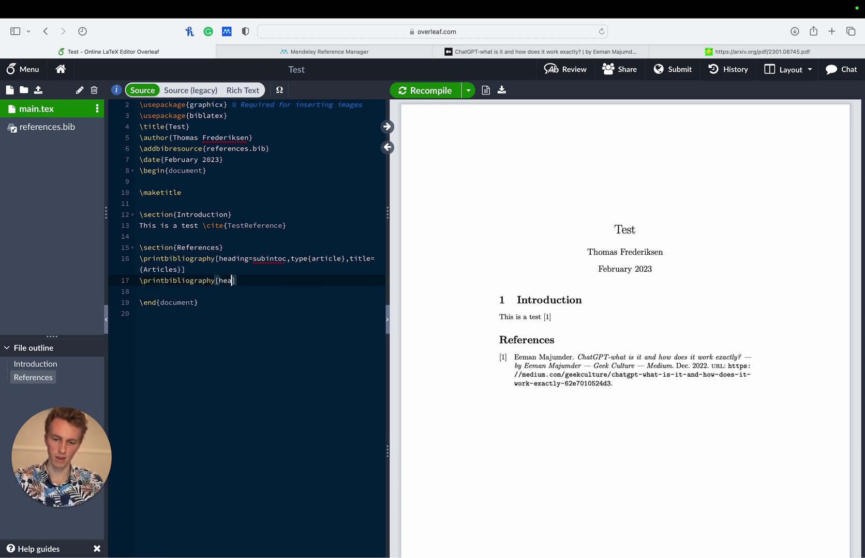
pyautogui.write('subinto')
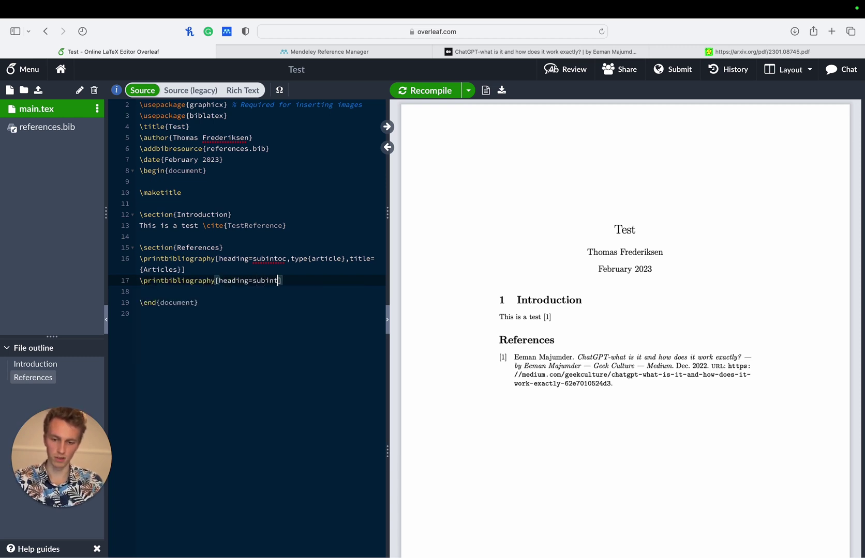
pyautogui.press('BackSpace')
pyautogui.press('BackSpace')
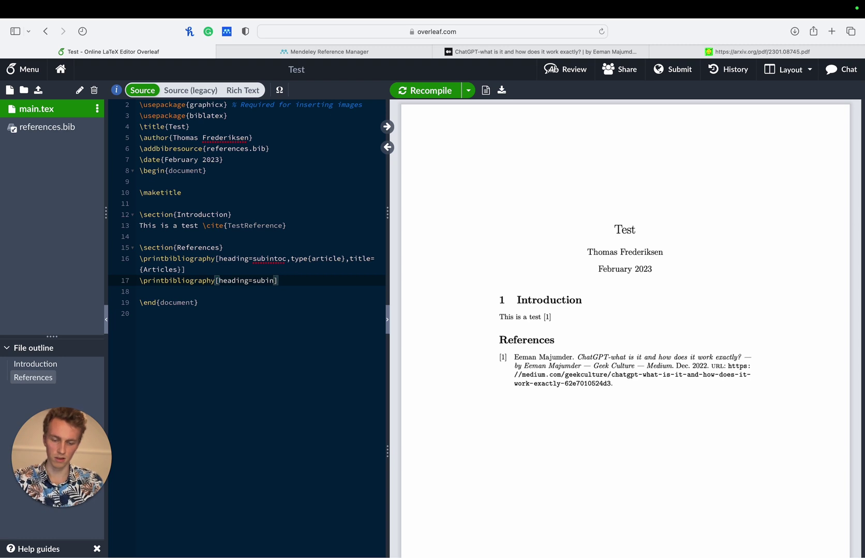
pyautogui.write('toc,tpye=')
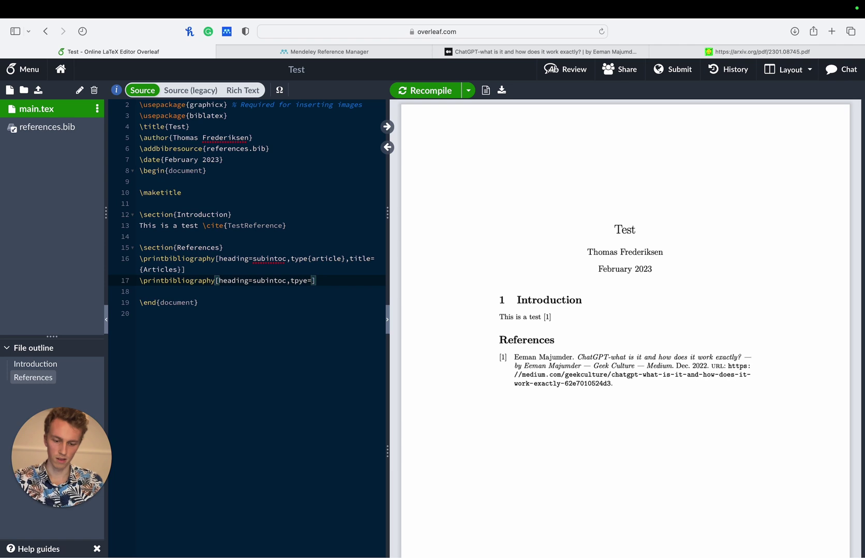
pyautogui.write('{misc},')
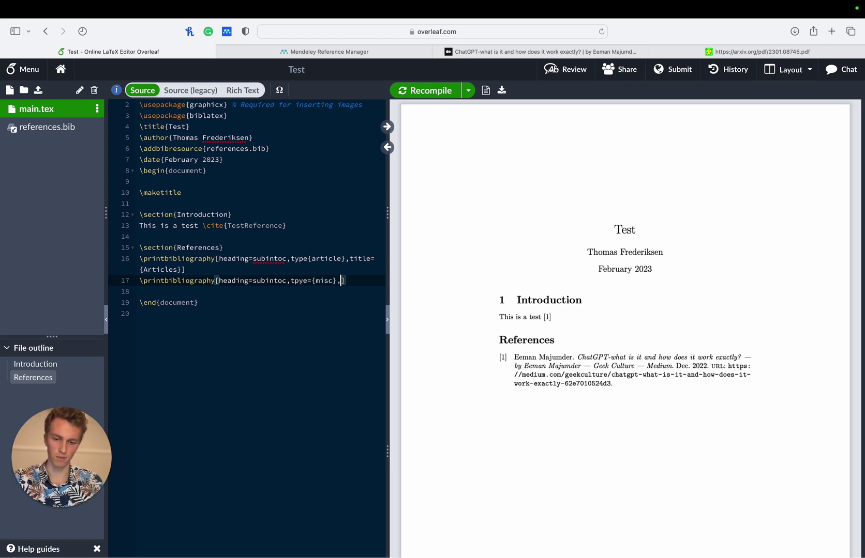
pyautogui.write('title=')
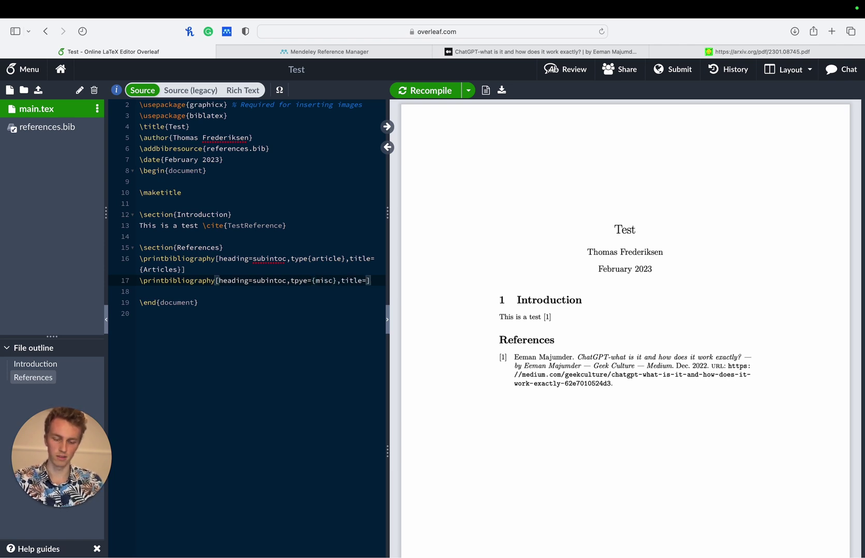
pyautogui.write('{')
pyautogui.write('Web pages')
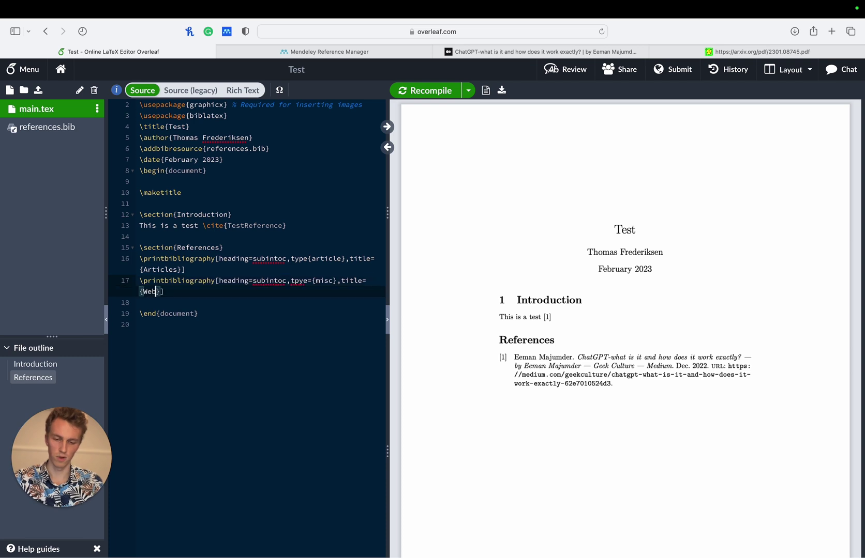
# - Insert the missing '=' so line 16 reads type={article}
pyautogui.click(308, 258)
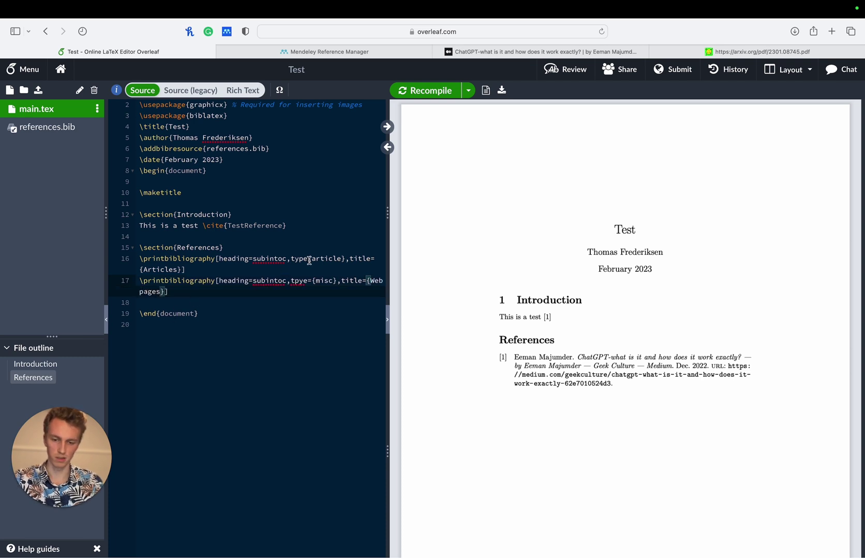
pyautogui.write('=')
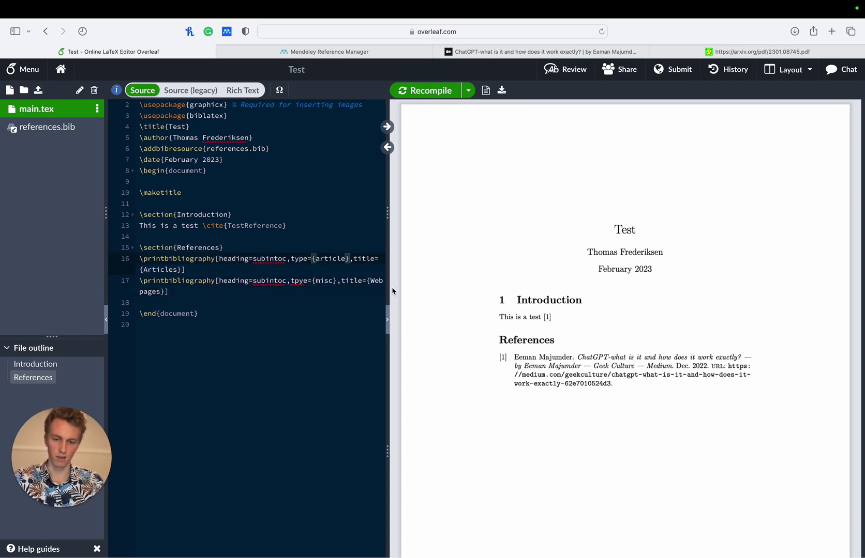
pyautogui.click(353, 287)
# - Correct 'tpye' to 'type' on line 17 and recompile the PDF
pyautogui.press('super+s')
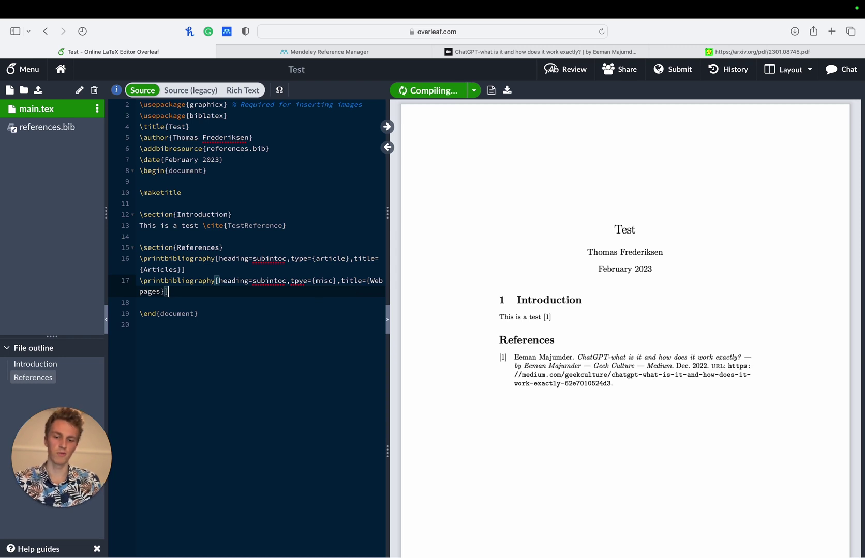
pyautogui.doubleClick(299, 280)
pyautogui.write('type')
pyautogui.click(319, 281)
pyautogui.press('super+s')
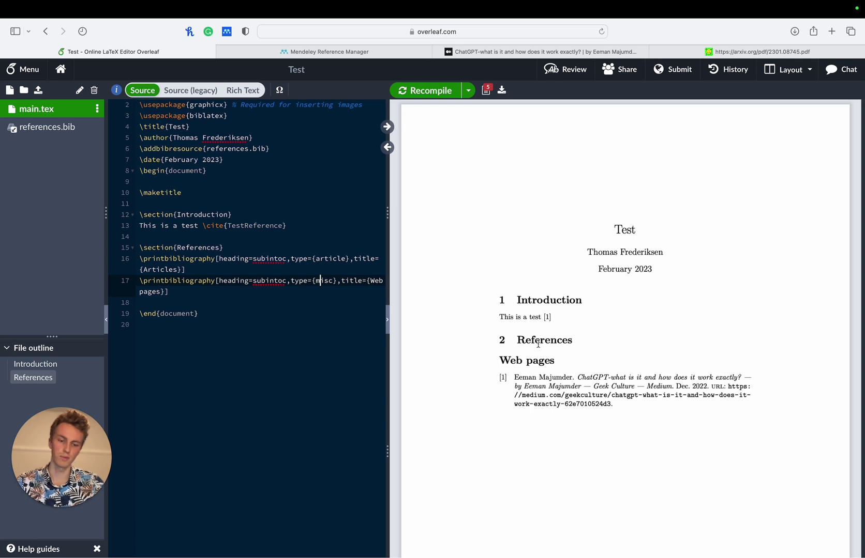
pyautogui.click(288, 225)
# - Add a \cite of the translation reference on line 13 and recompile
pyautogui.write('\\cite')
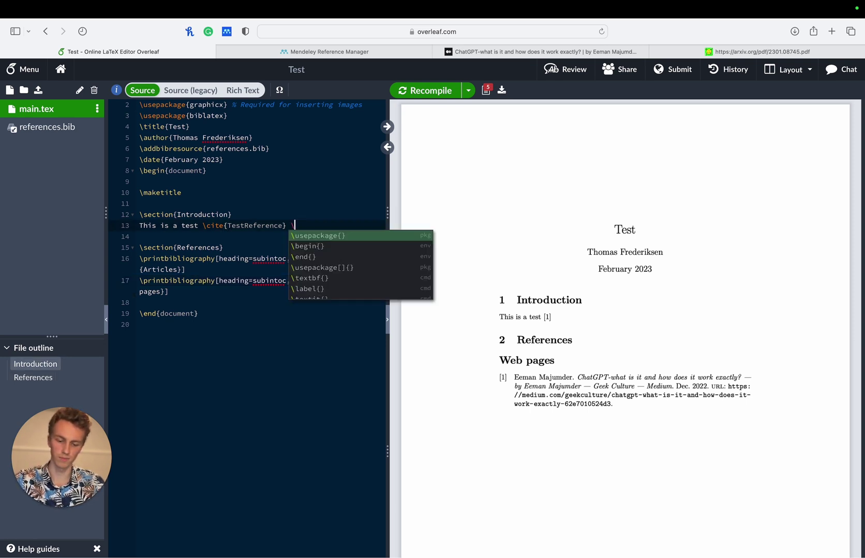
pyautogui.press('Return')
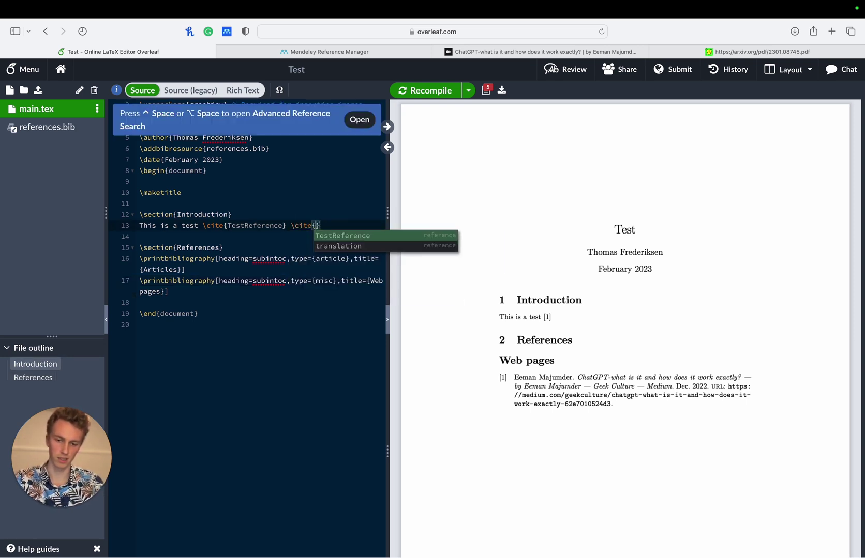
pyautogui.press('Down')
pyautogui.press('Return')
pyautogui.click(315, 290)
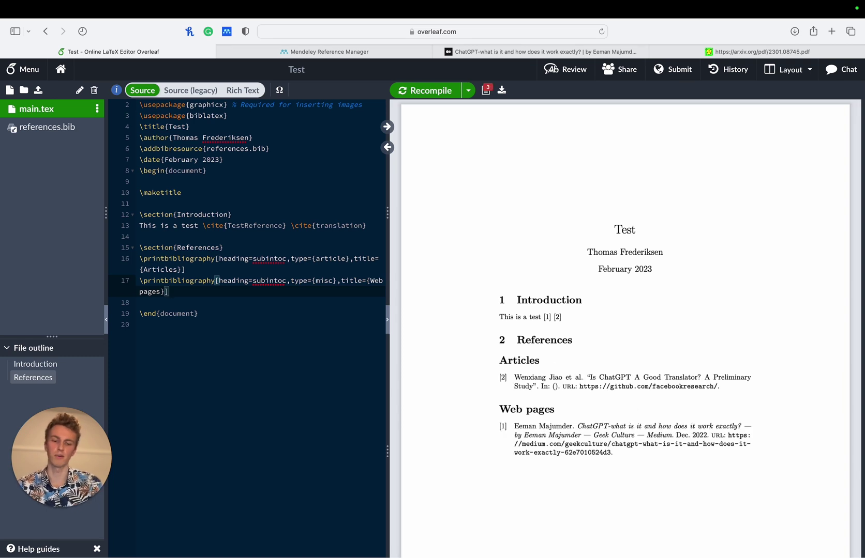
pyautogui.press('Up')
pyautogui.press('Up')
pyautogui.press('Up')
pyautogui.press('Up')
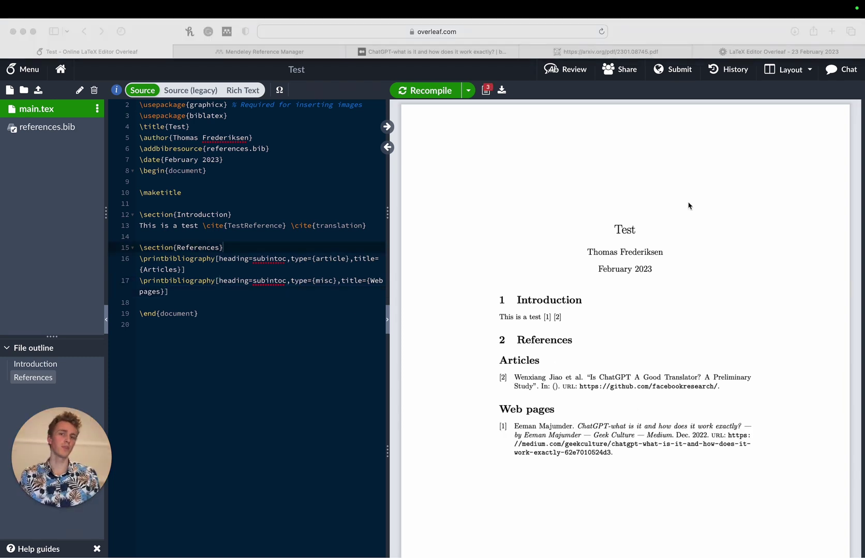